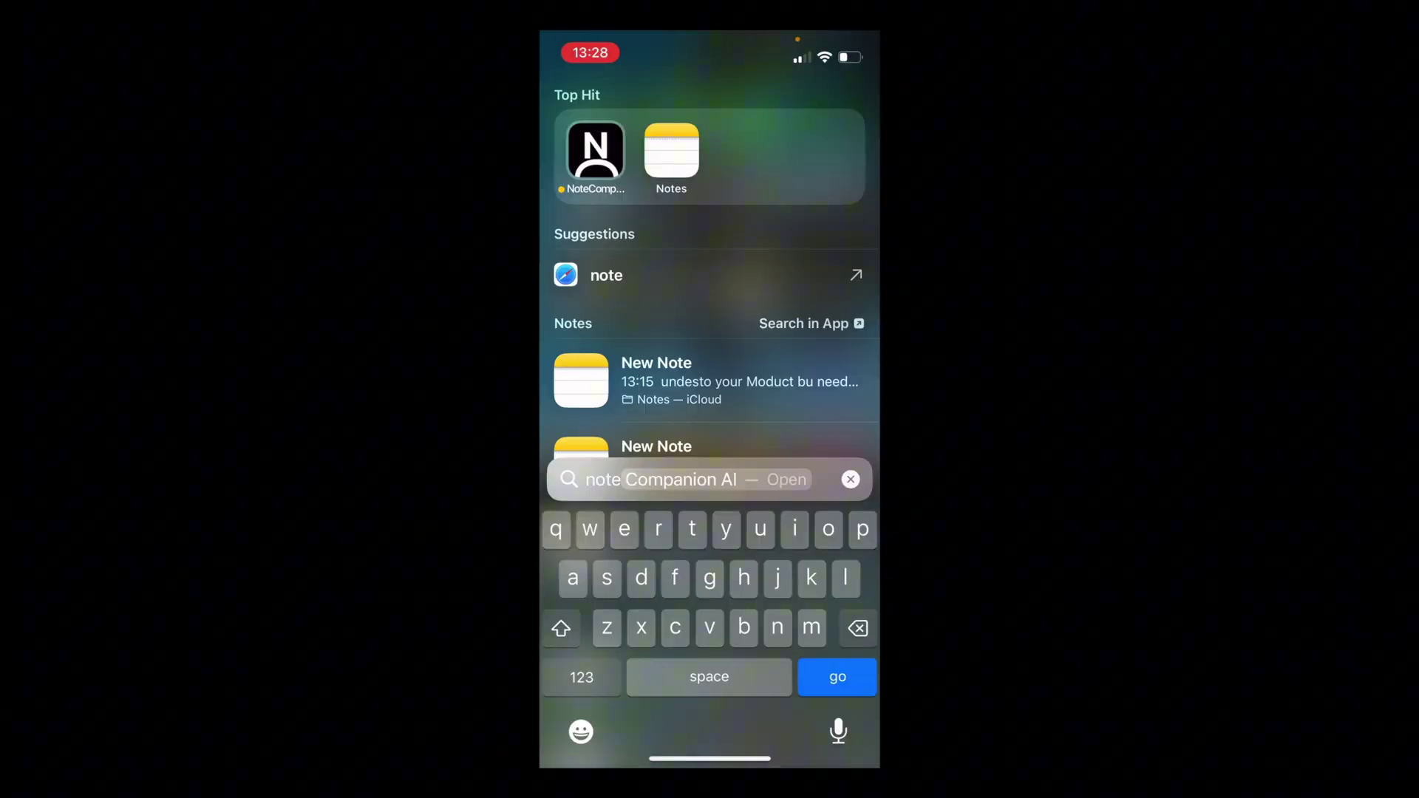
- Photograph the handwritten notebook to-do page in Note Companion AI, accept it, and let it process
key(Return)
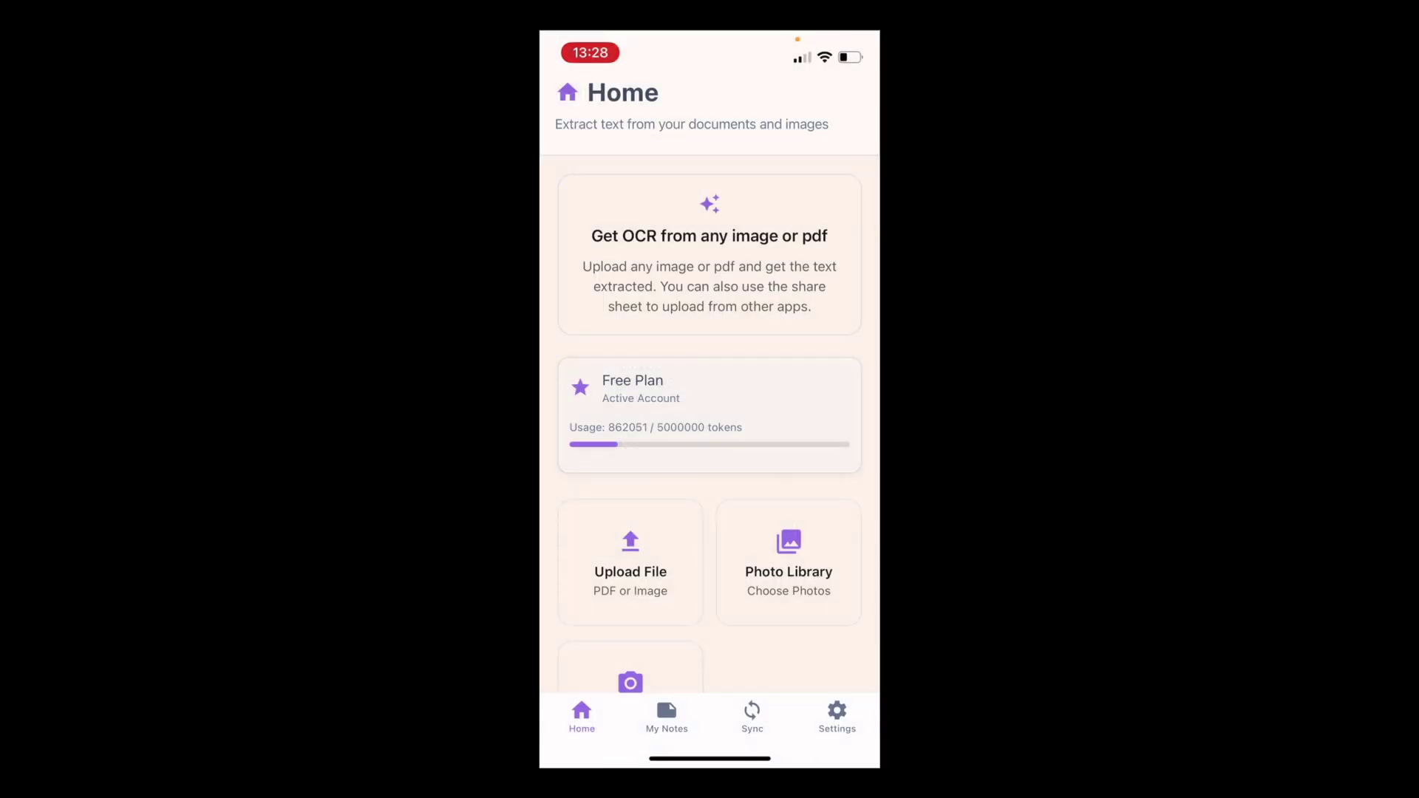
scroll(709, 421, down, 2)
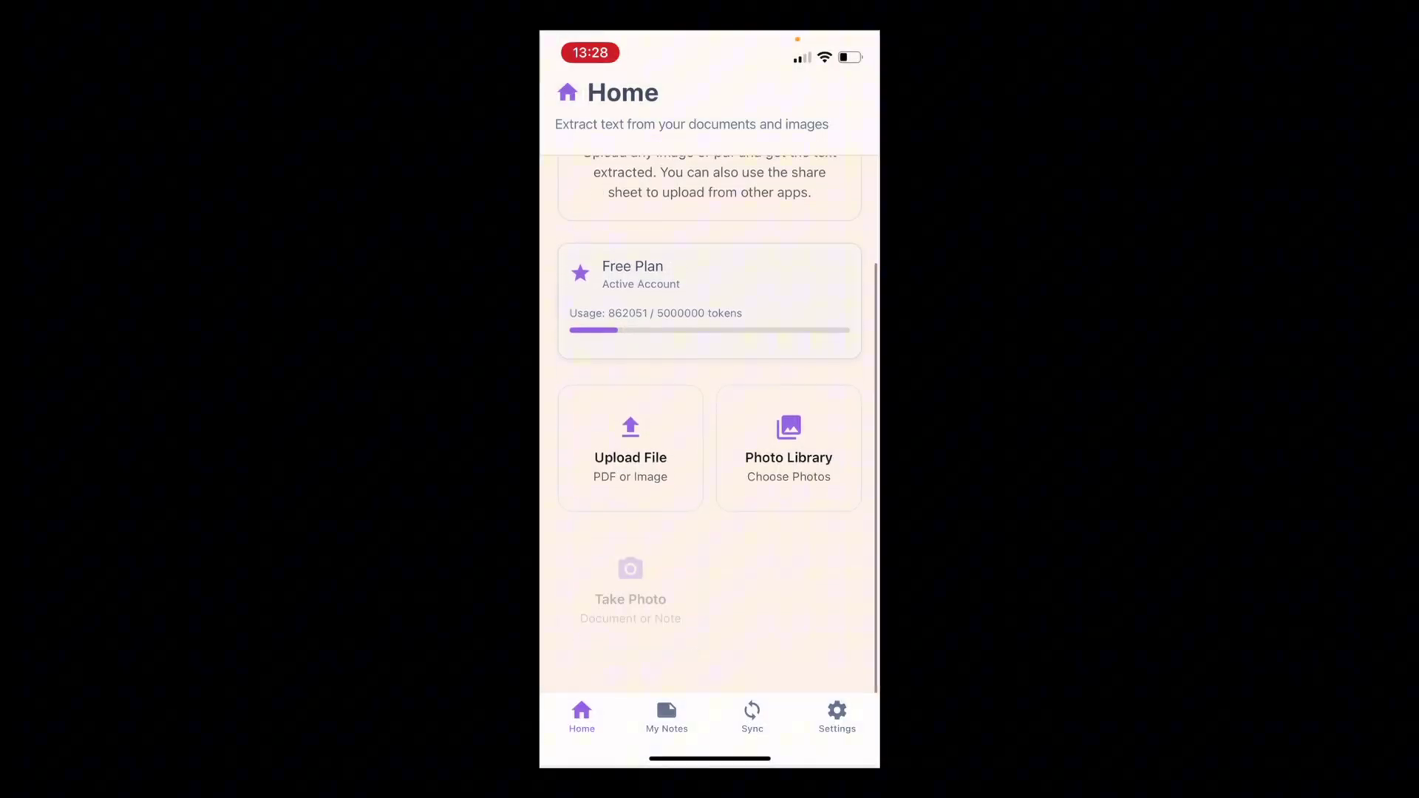
click(631, 589)
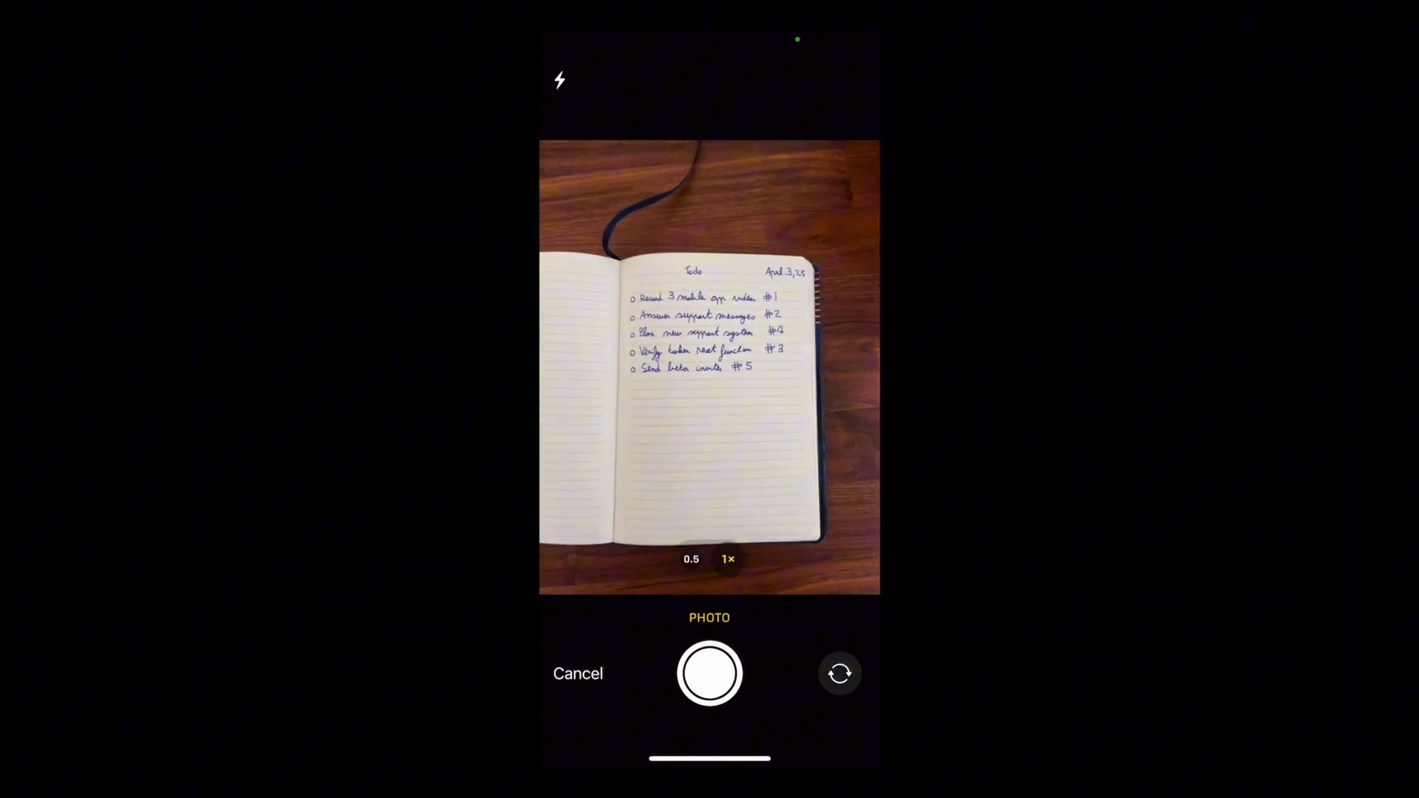
click(710, 674)
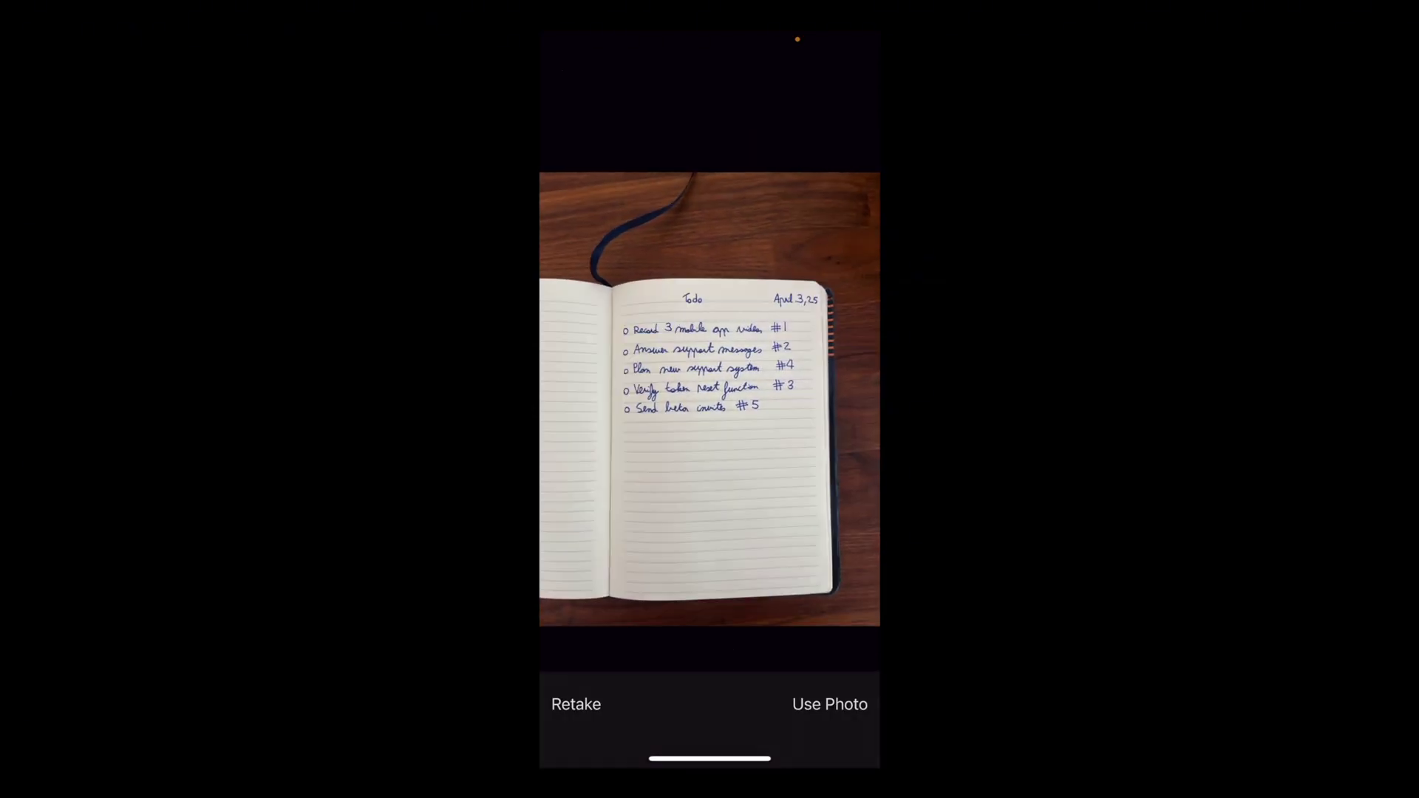
click(829, 704)
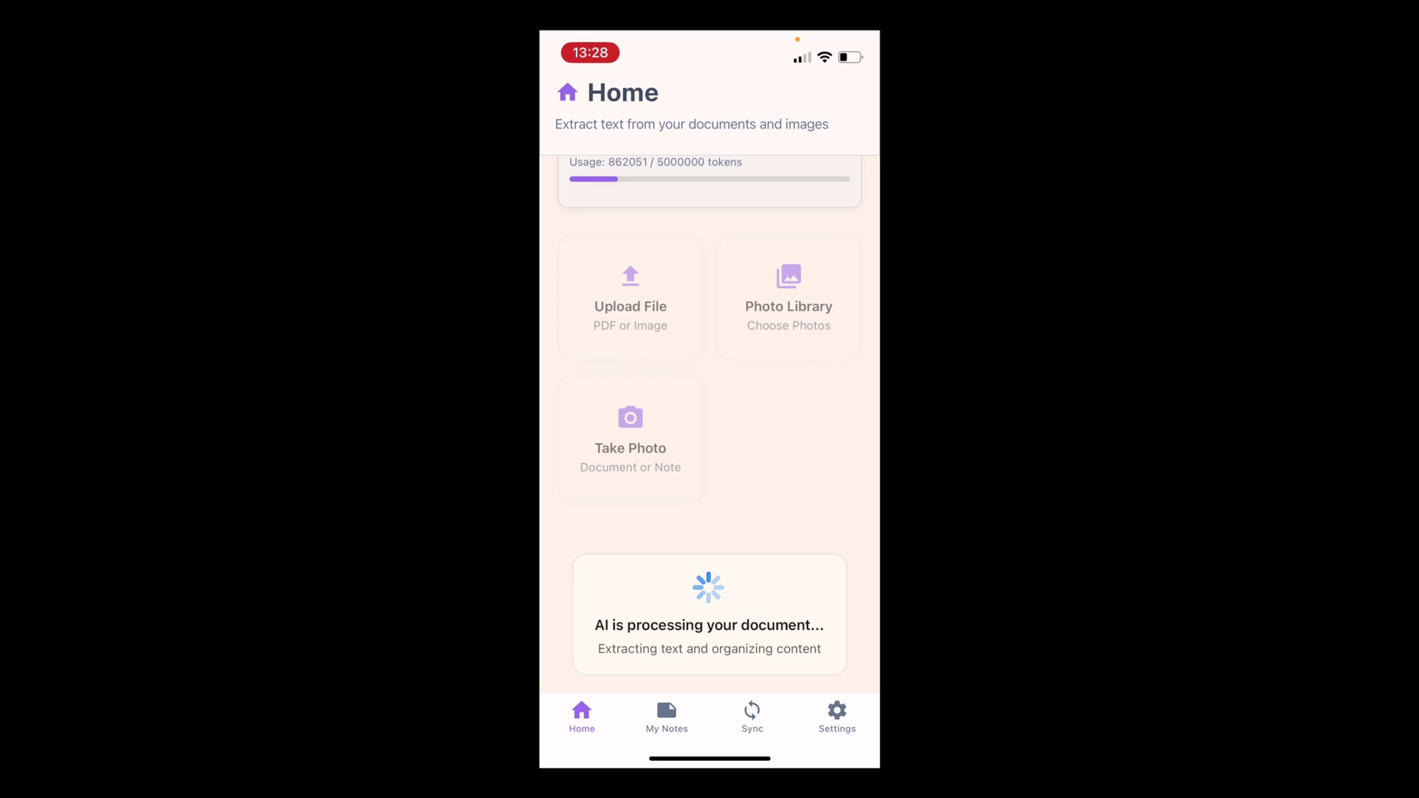
scroll(710, 370, down, 1)
scroll(709, 369, up, 1)
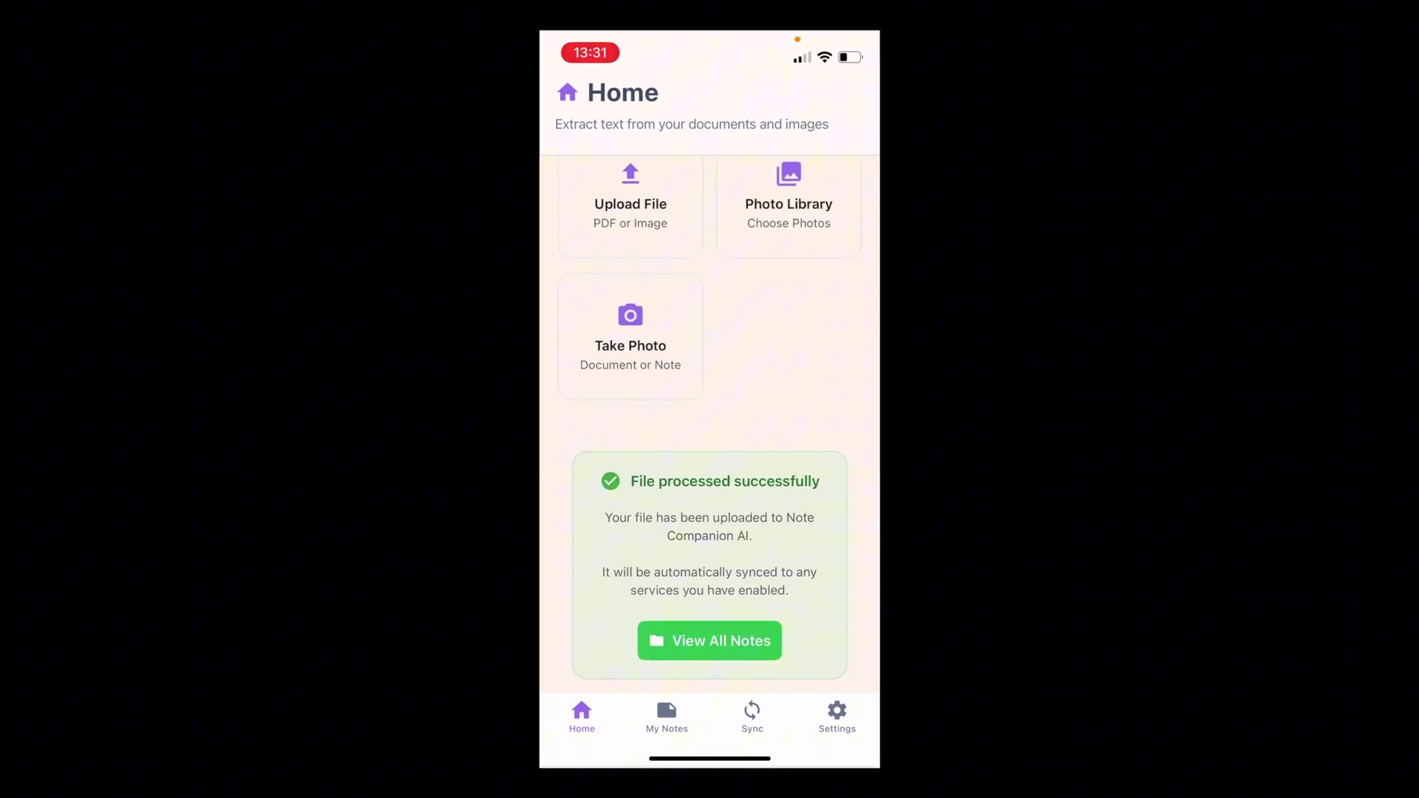
- Open the new to-do note from My Notes, view its original photo under Document, then close it
click(710, 641)
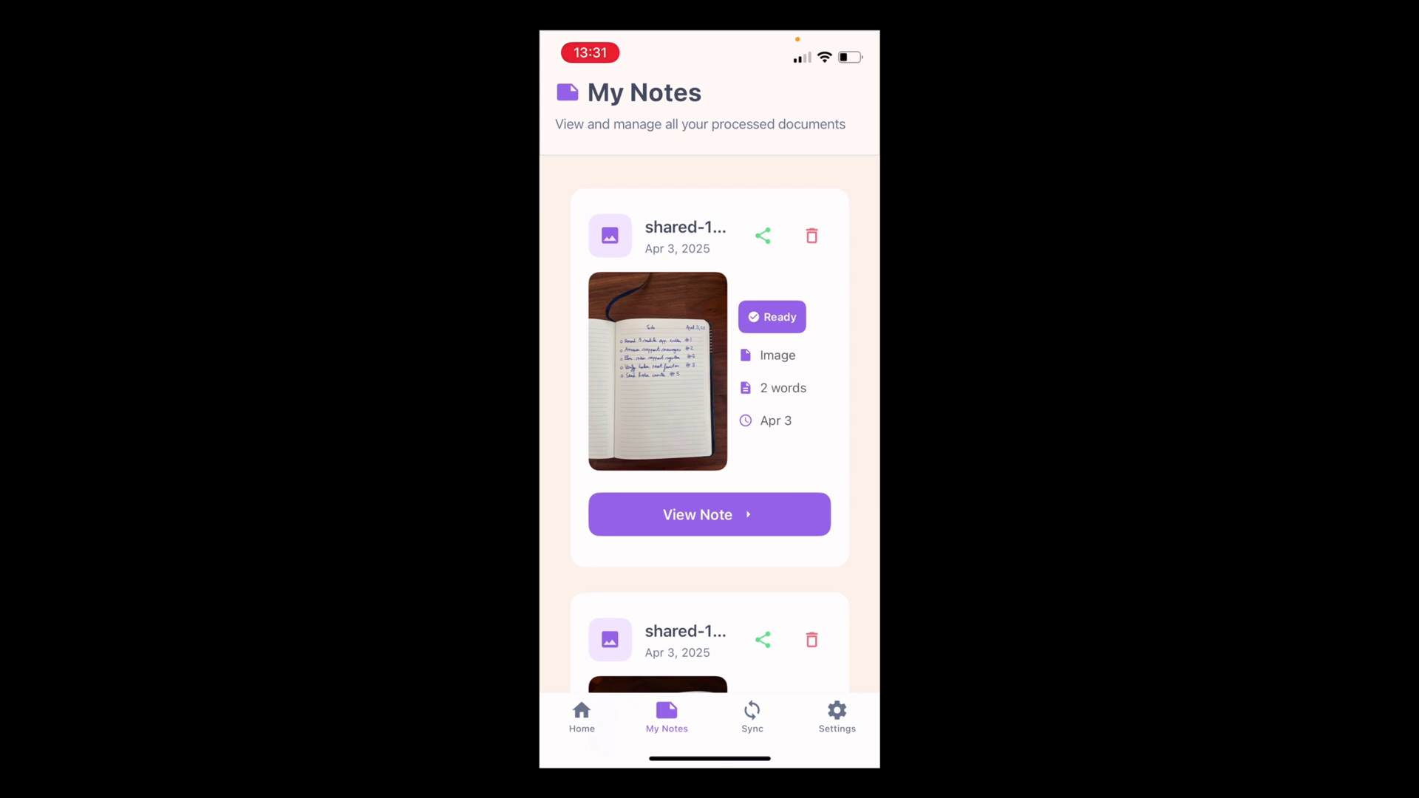
click(710, 514)
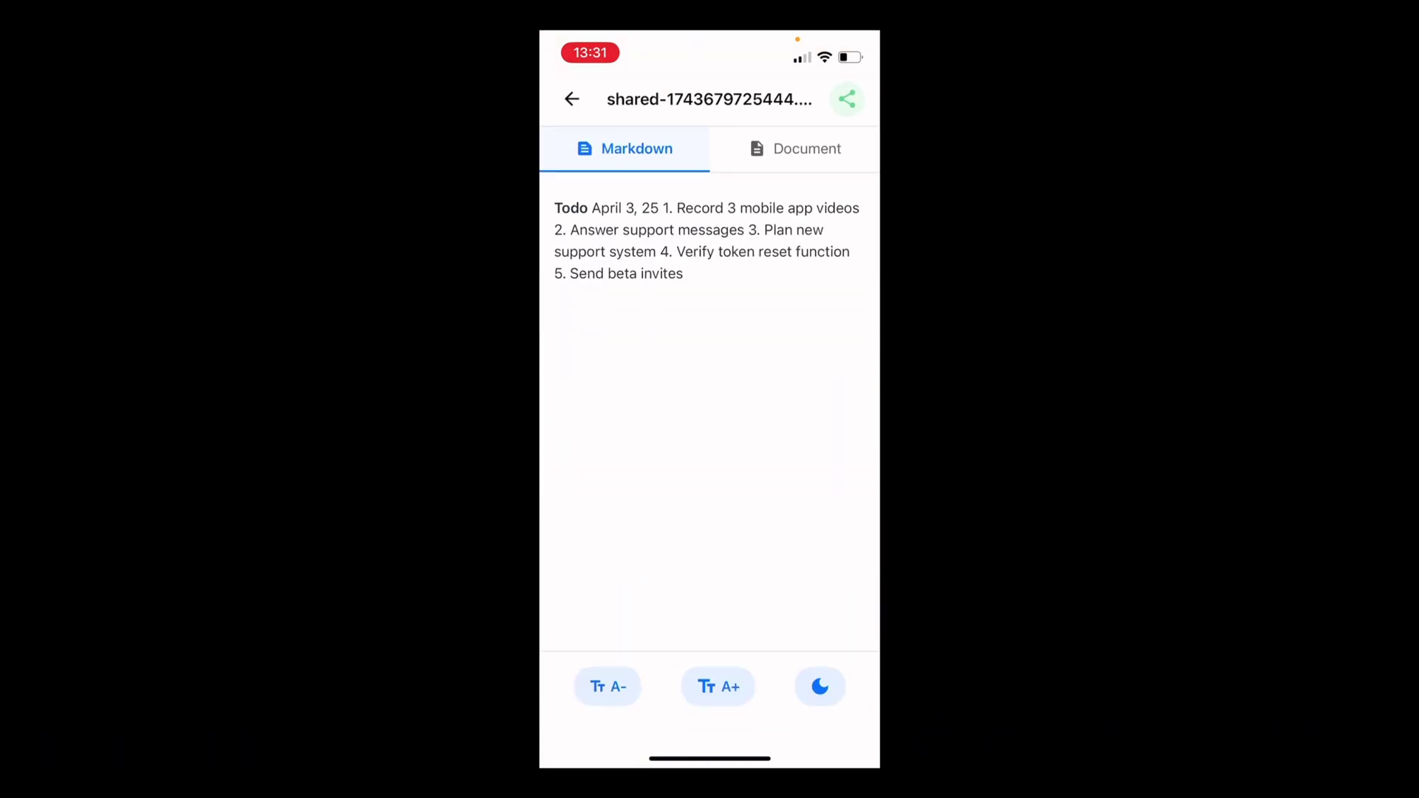
click(796, 148)
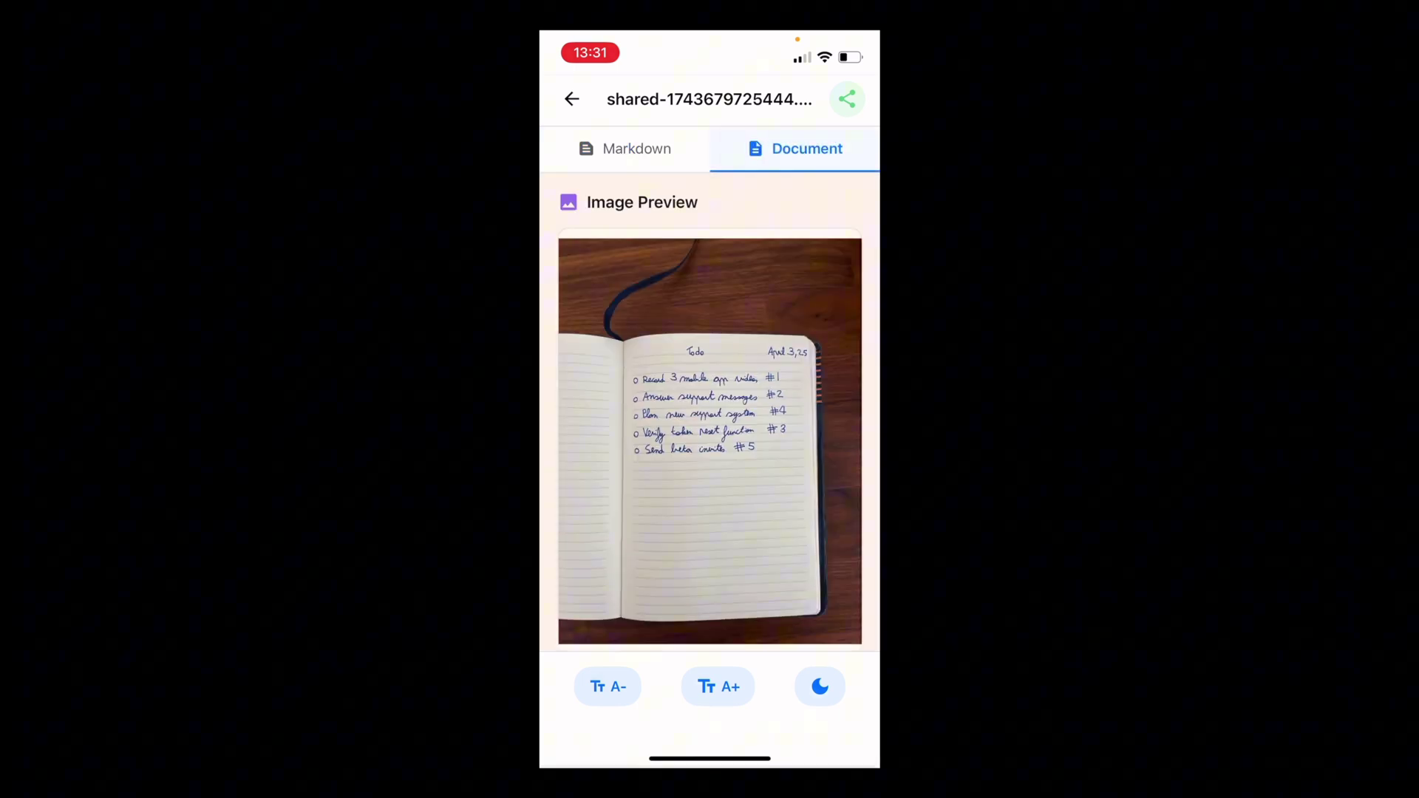
click(571, 98)
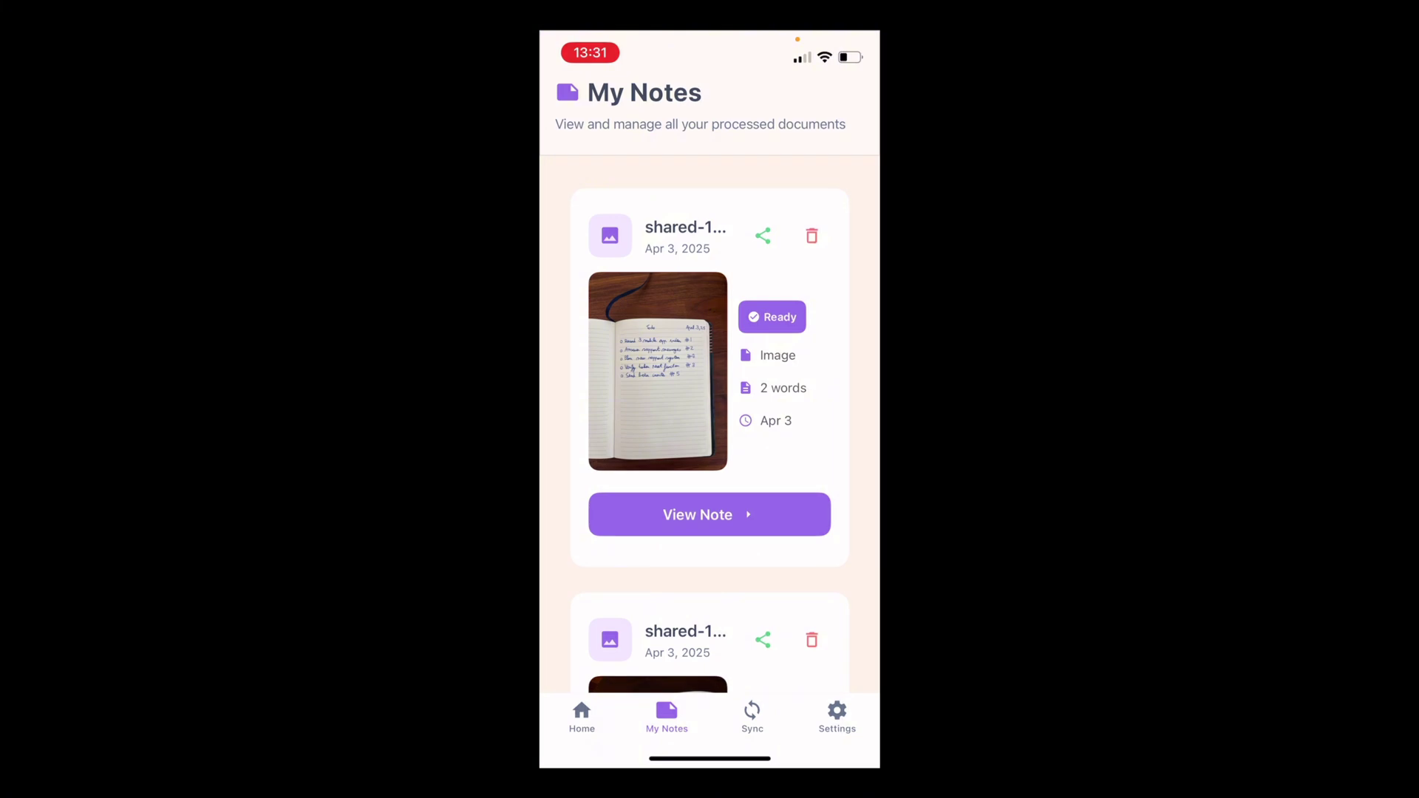
- Go to the Sync tab and scroll down to the Obsidian vault sync card
click(752, 716)
scroll(710, 425, up, 3)
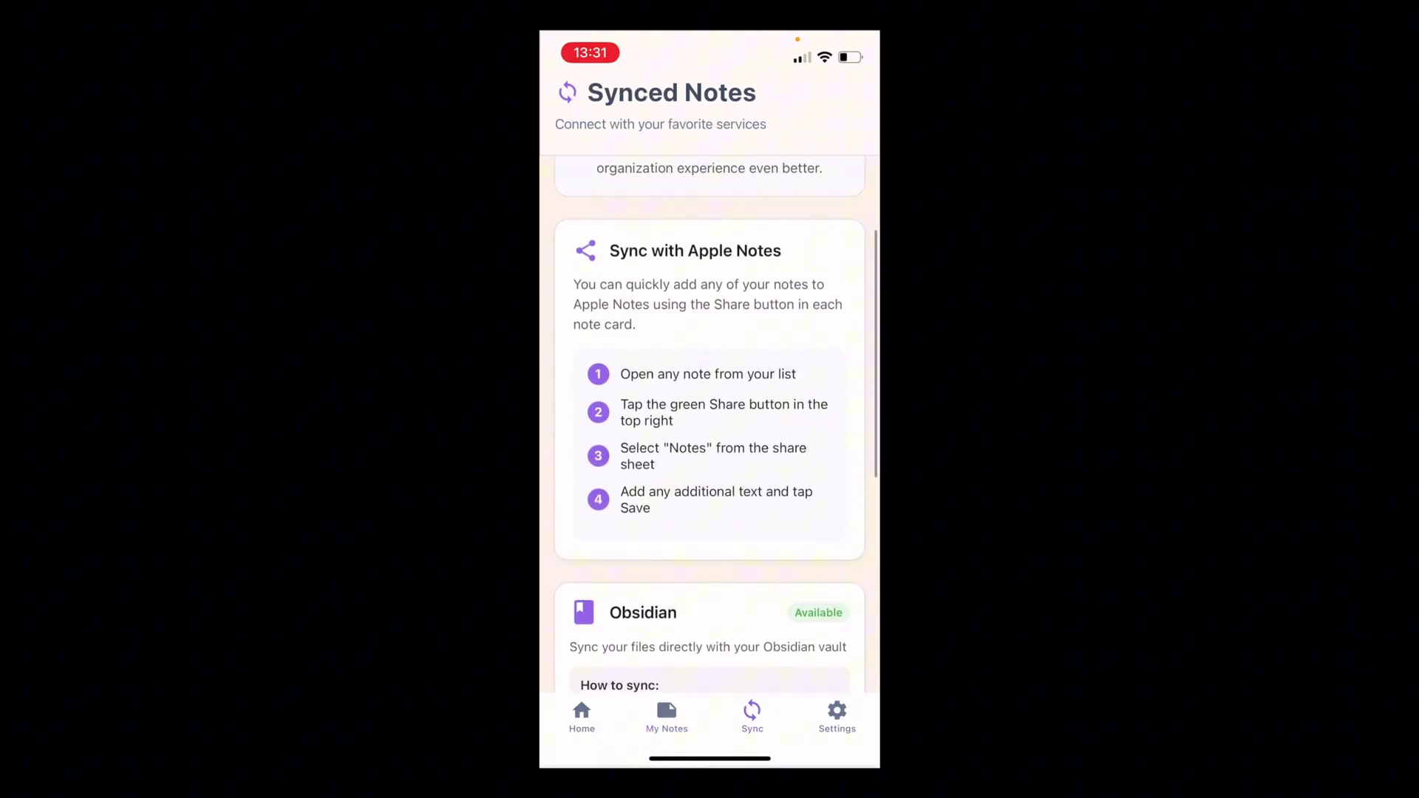
scroll(709, 425, down, 3)
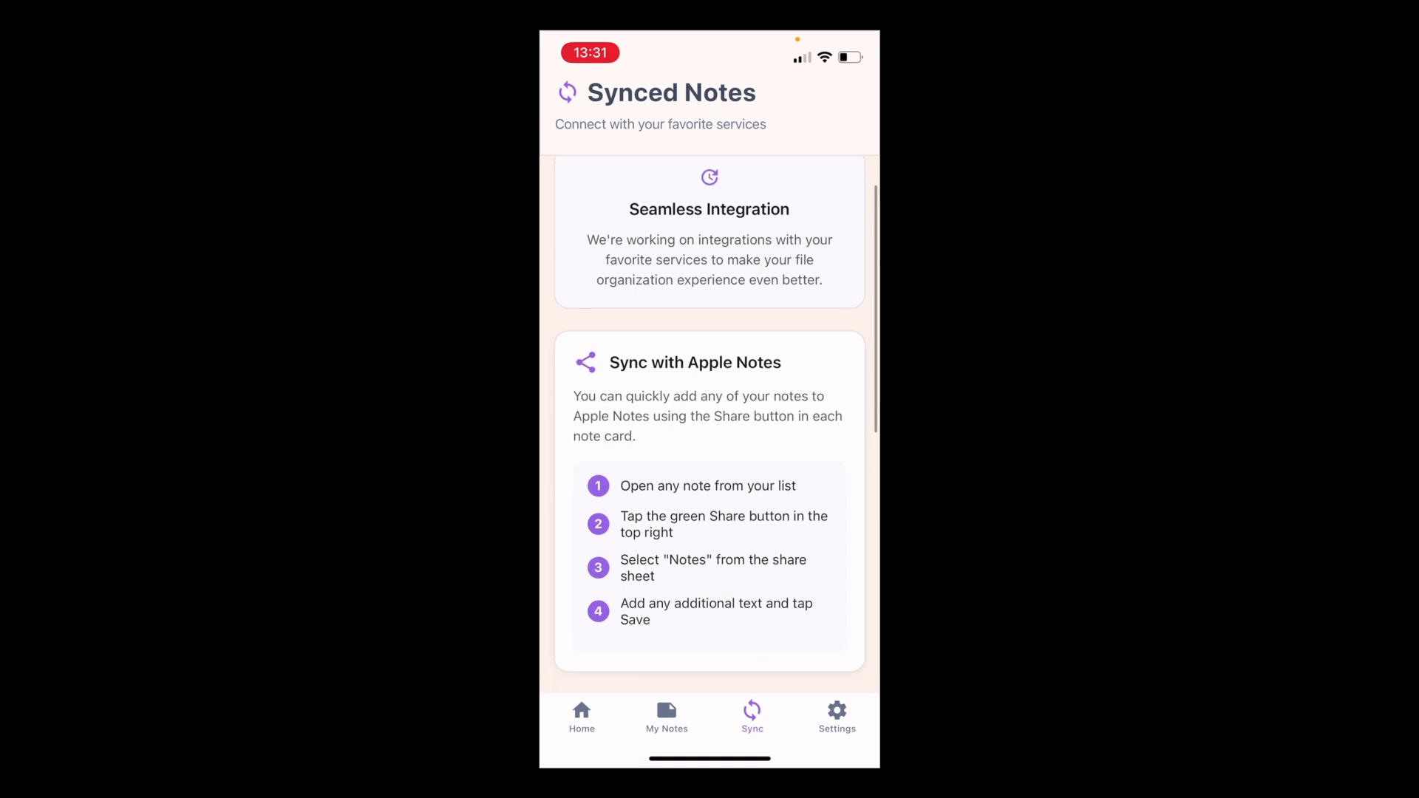
scroll(709, 425, down, 2)
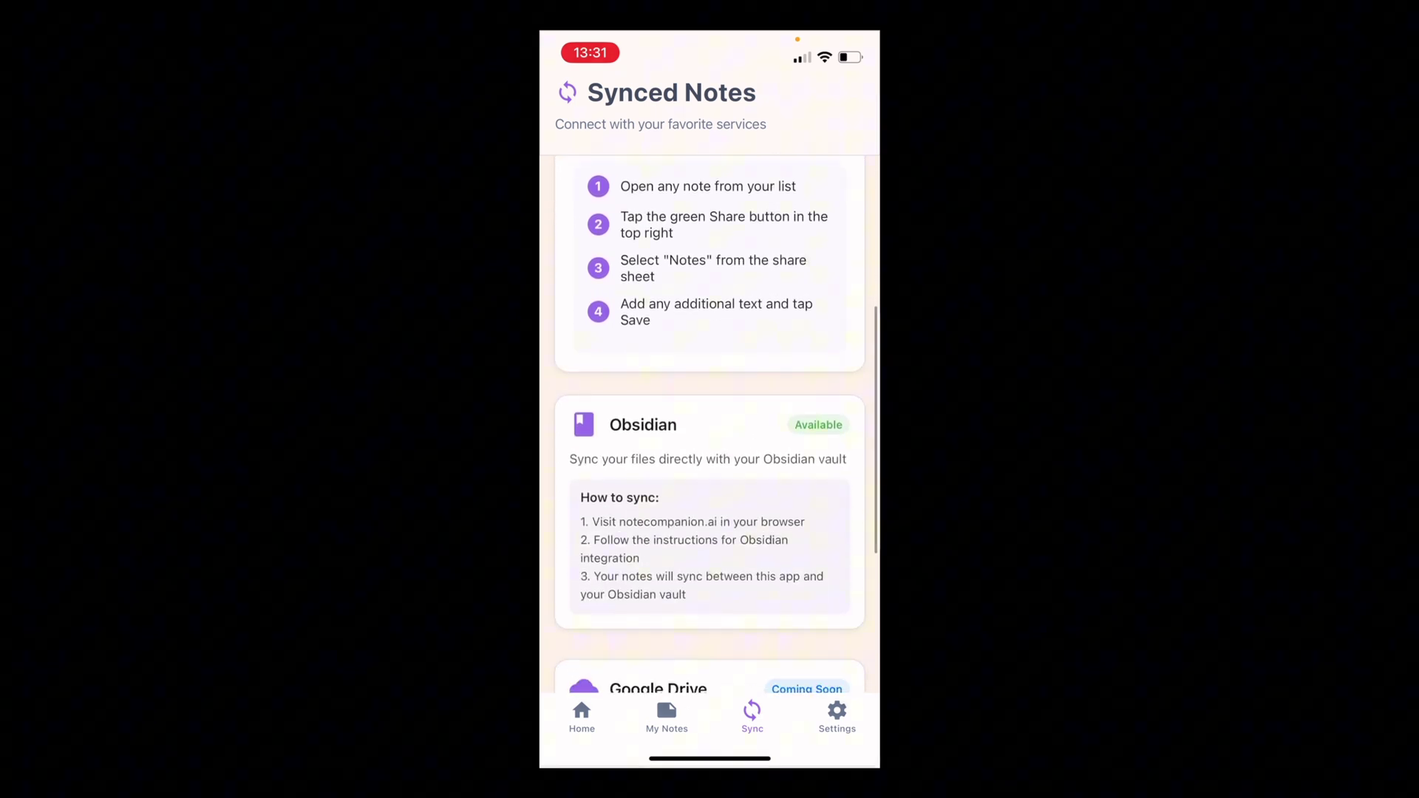
scroll(710, 425, down, 1)
scroll(710, 425, up, 1)
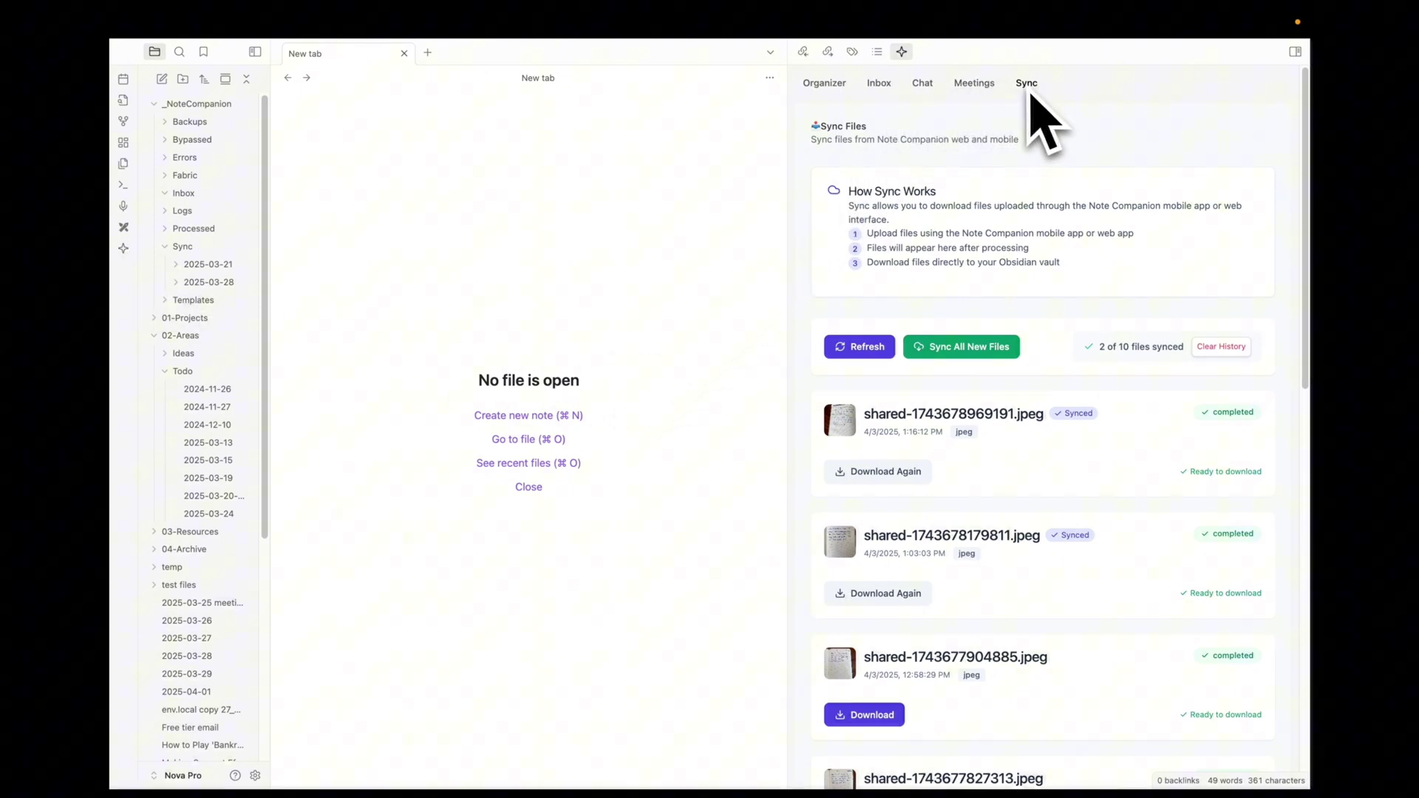
- Refresh the Note Companion sync list and download shared-1743679725444.jpeg into the vault
click(855, 352)
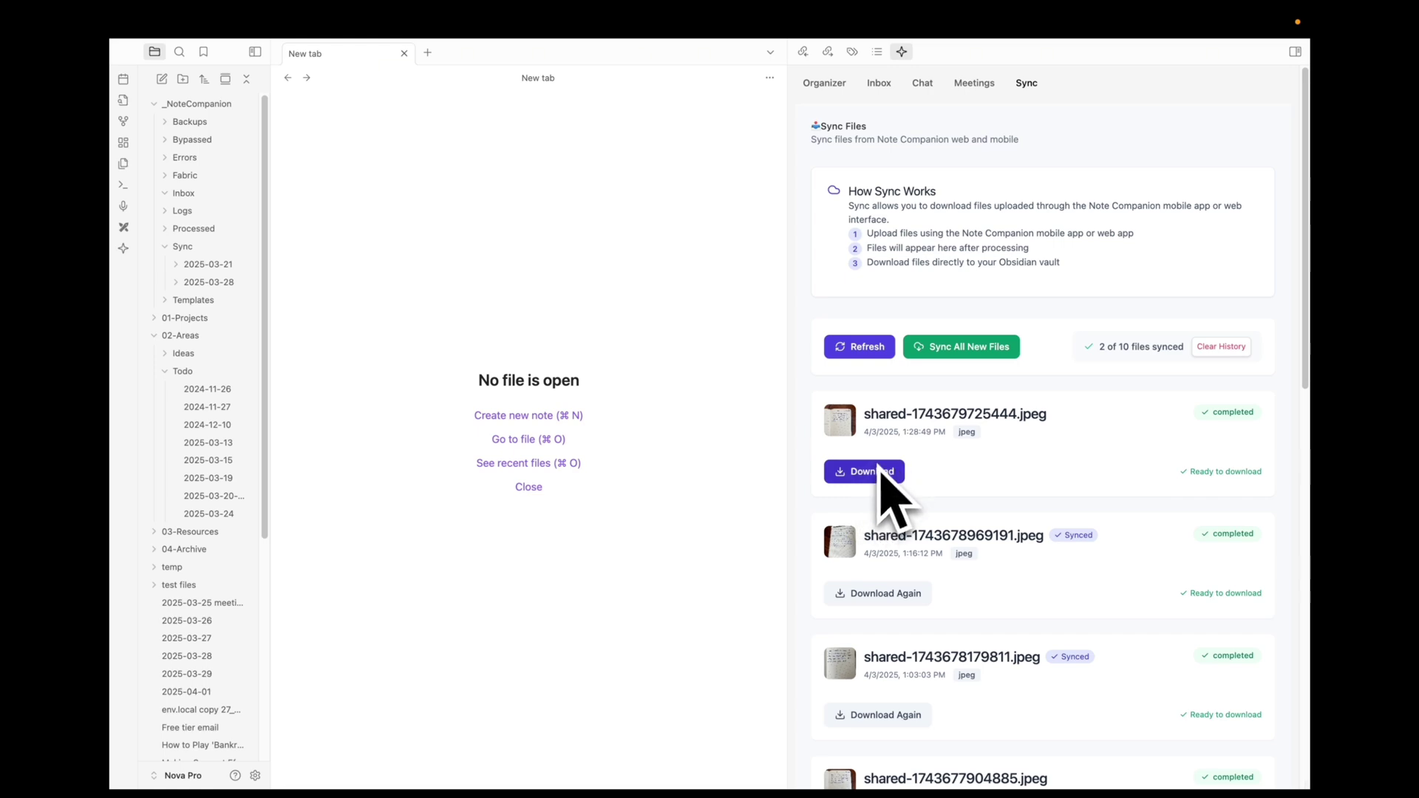
click(874, 477)
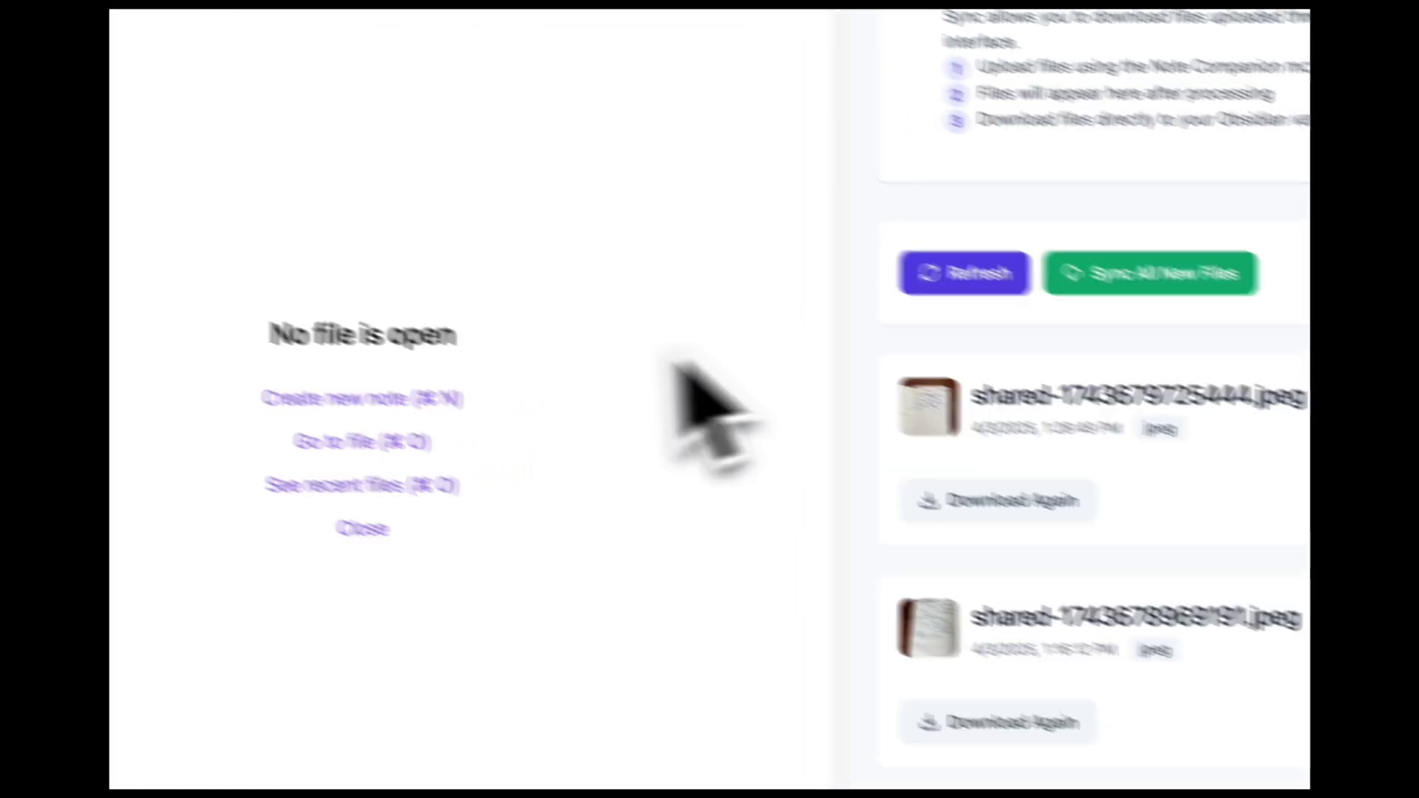
click(279, 456)
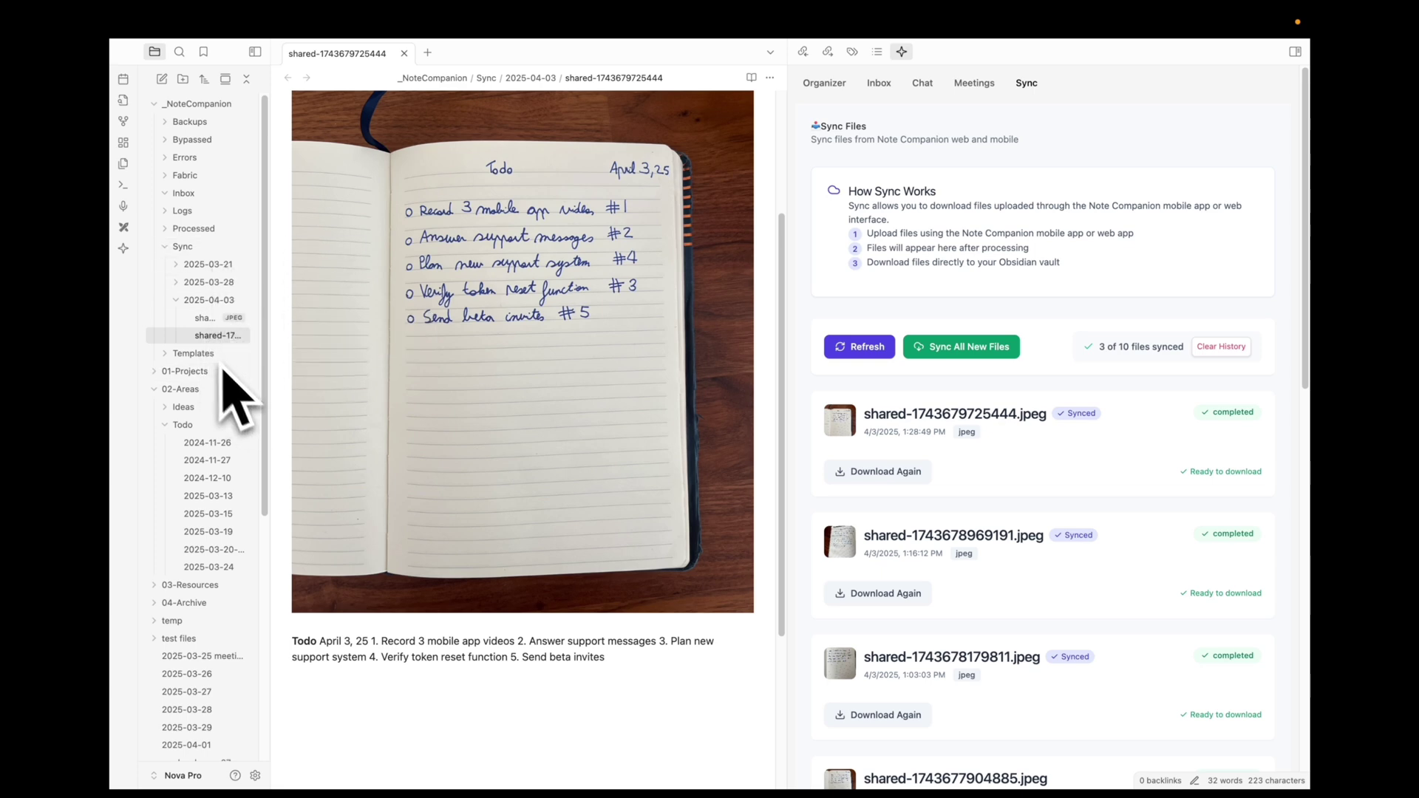
mouse_move(219, 340)
mouse_down()
mouse_move(260, 301)
mouse_move(212, 334)
mouse_up()
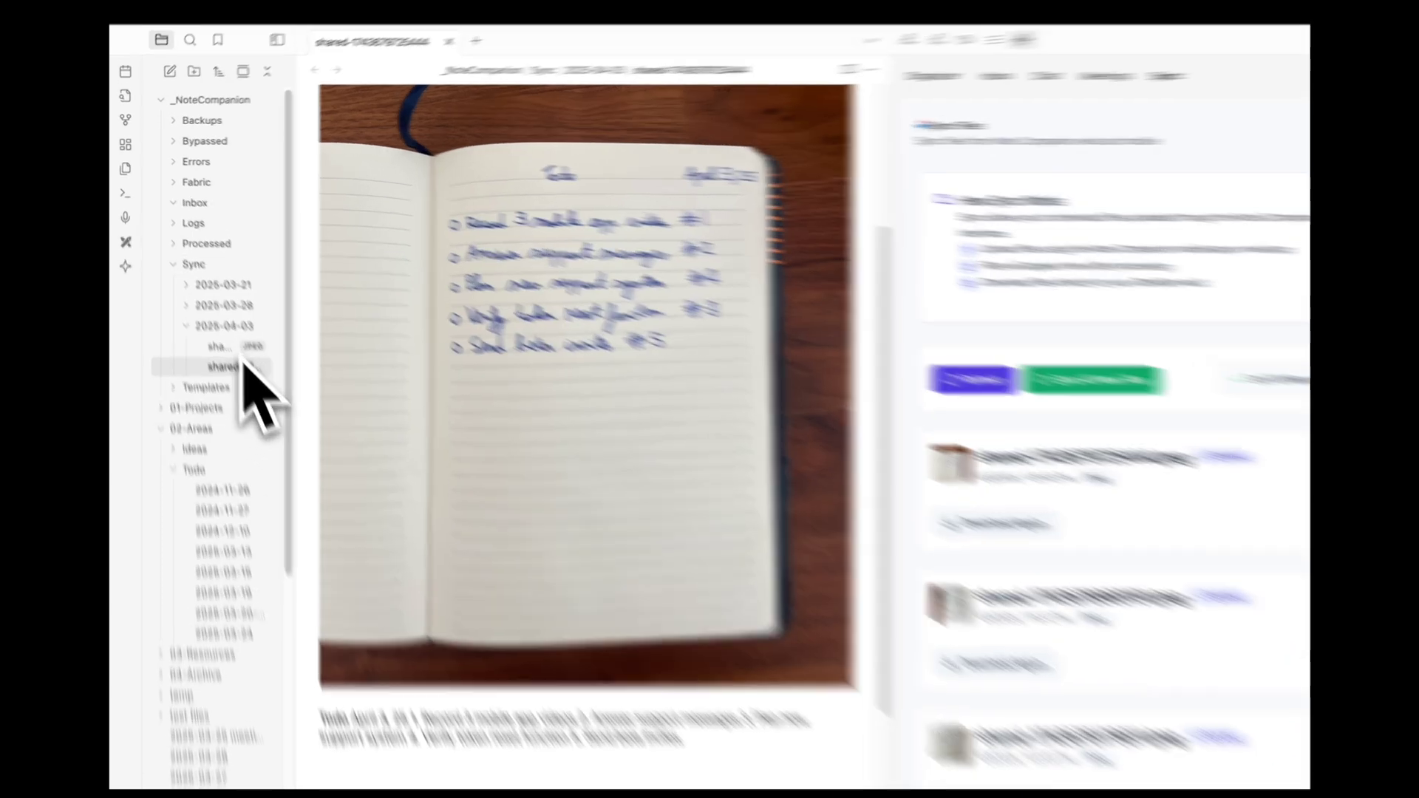
drag(285, 481, 290, 257)
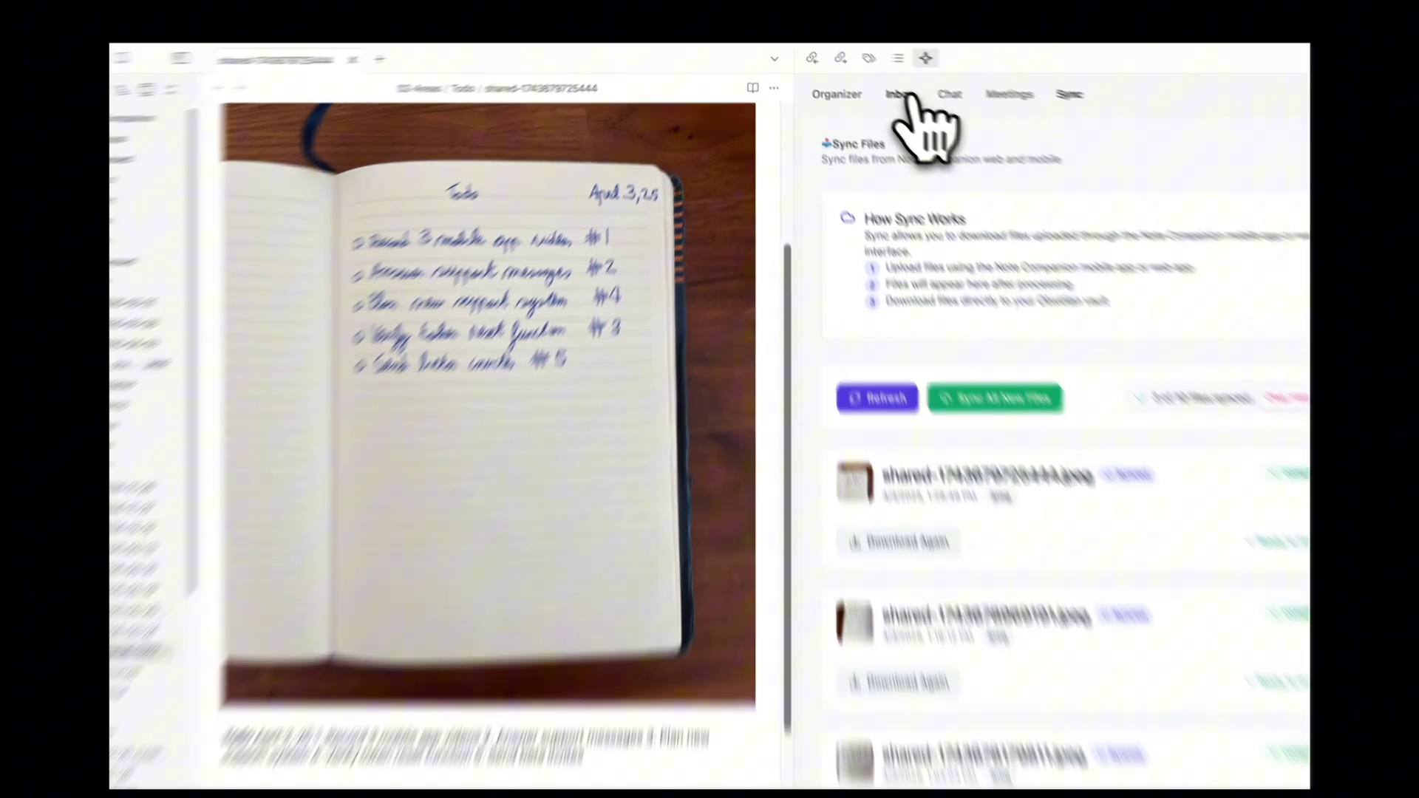
- Show the Inbox processing log, review the 2025-04-03-todo checklist, and tick 'Record 3 mobile app videos'
click(879, 84)
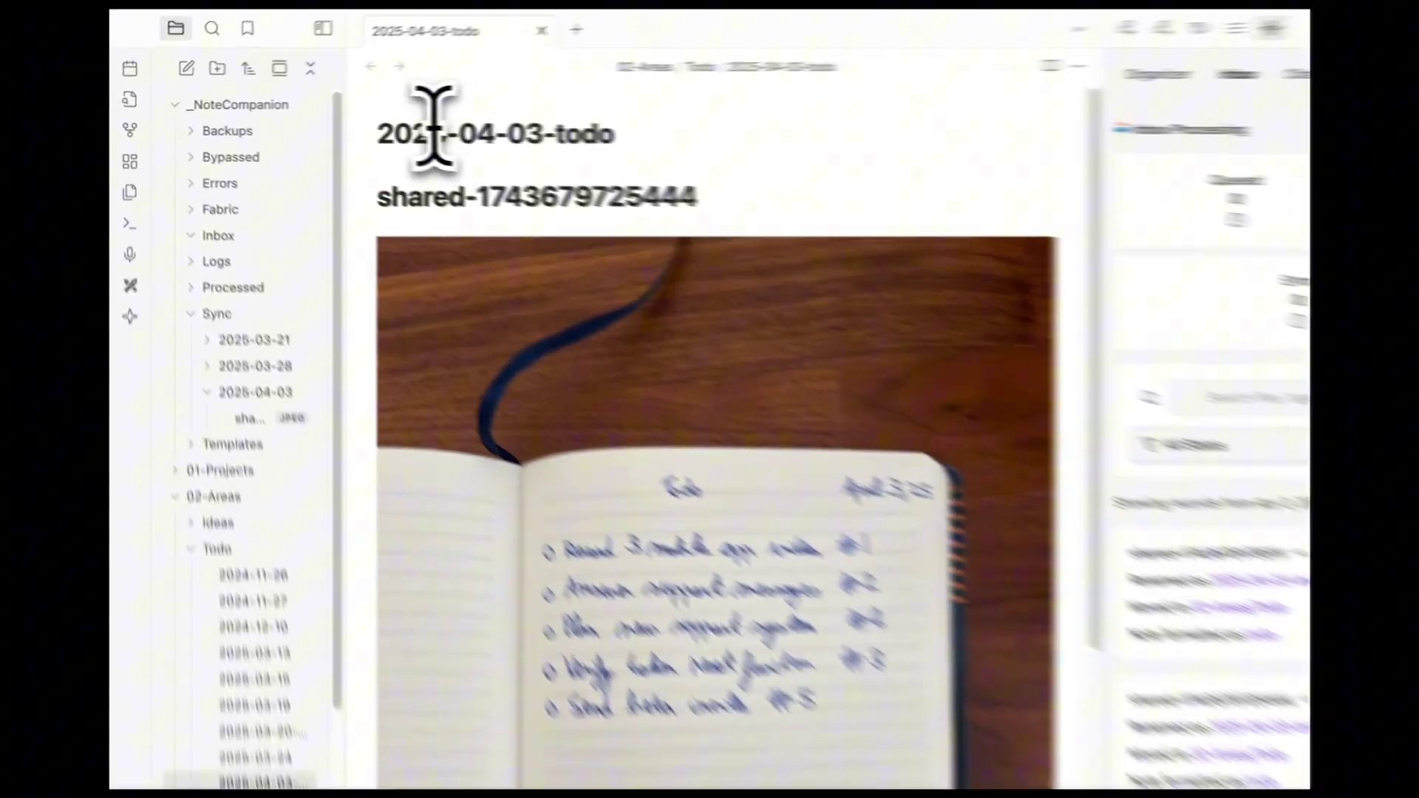
drag(328, 124, 486, 120)
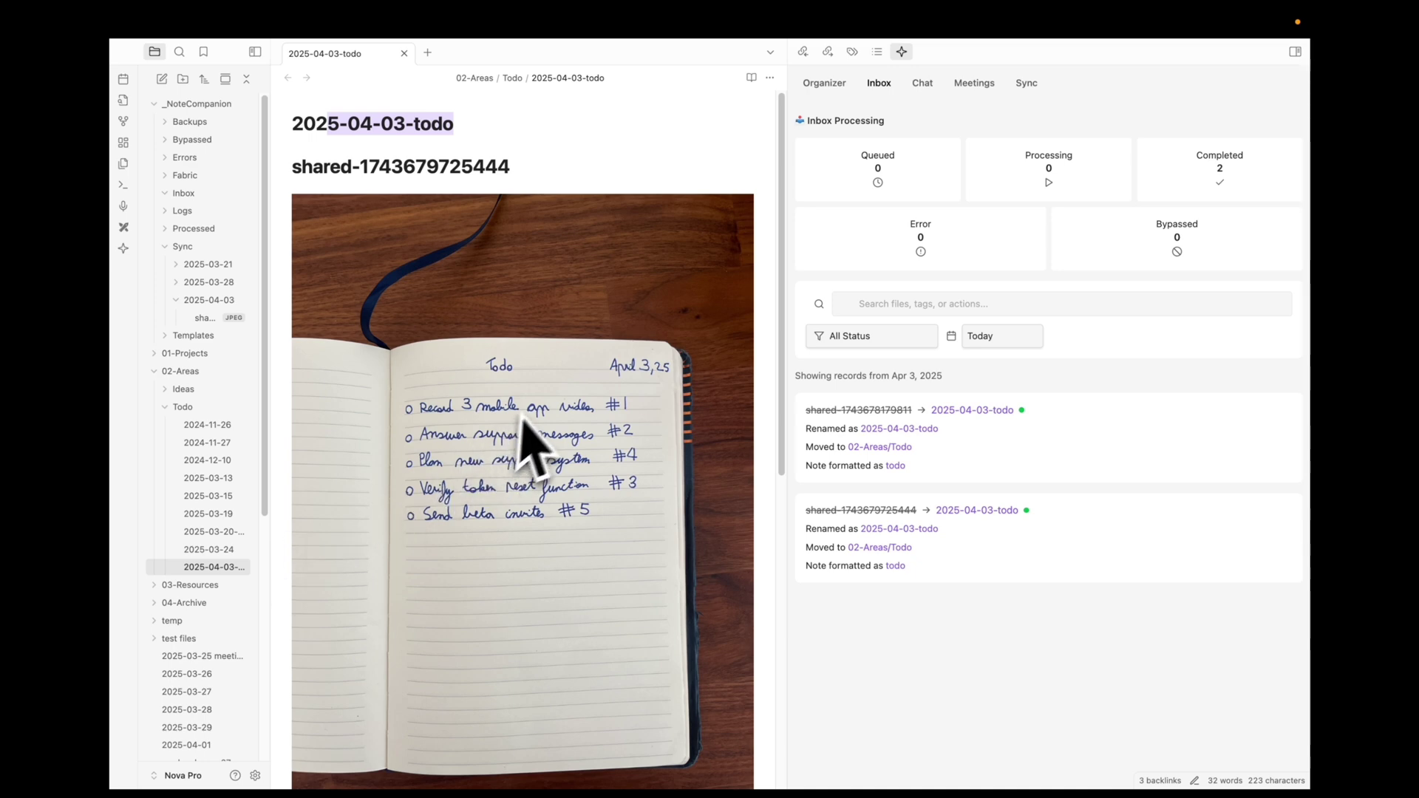
scroll(555, 412, down, 8)
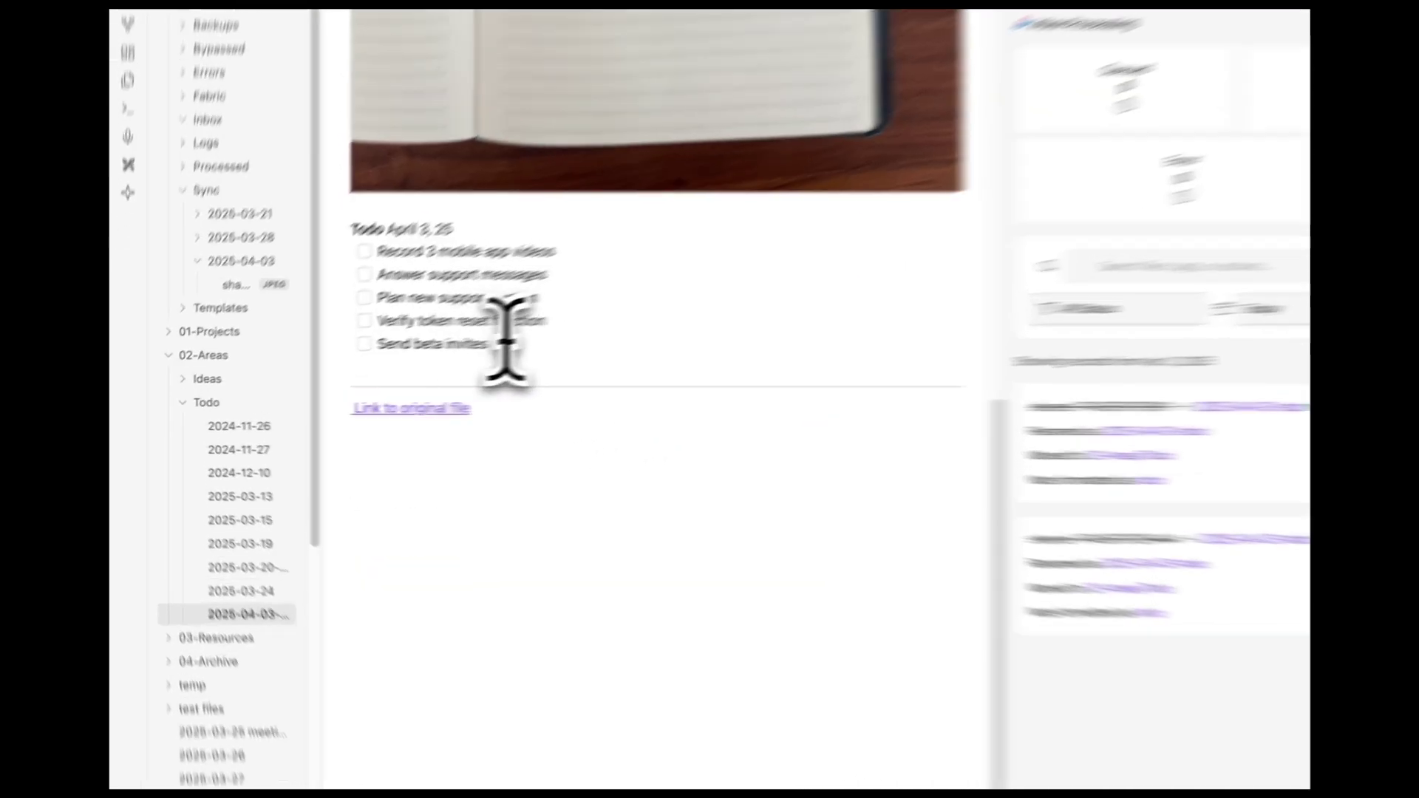
drag(506, 344, 373, 250)
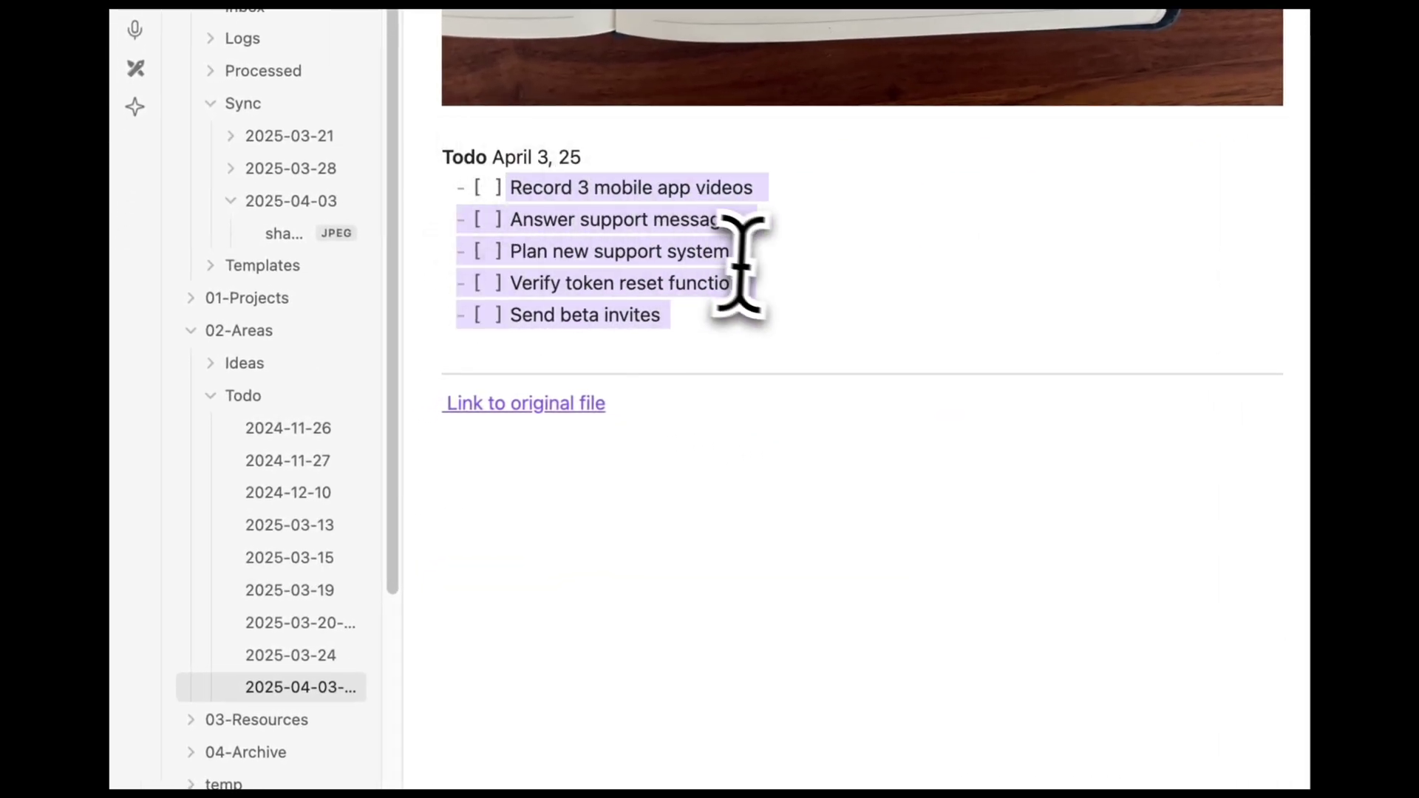
click(735, 279)
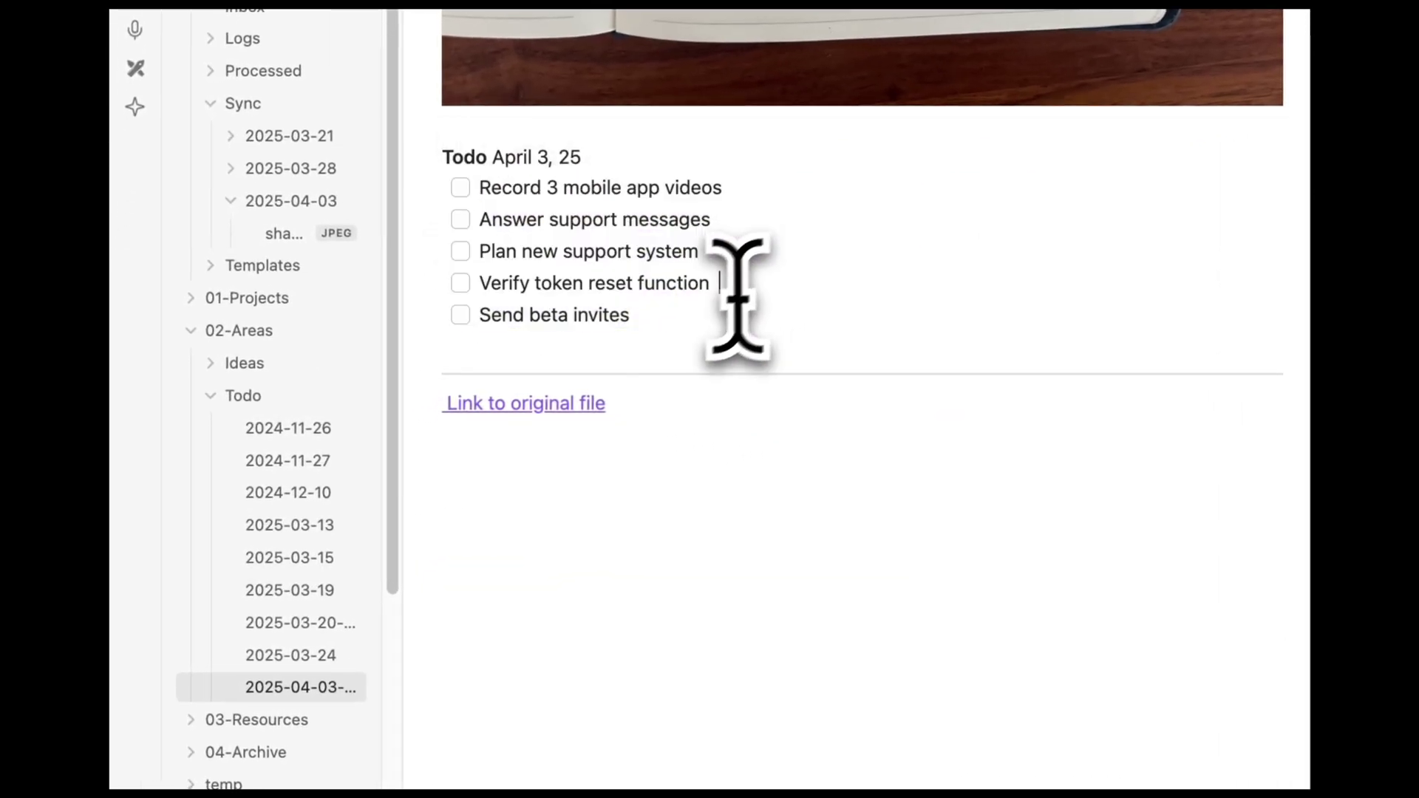
click(461, 189)
scroll(562, 288, up, 5)
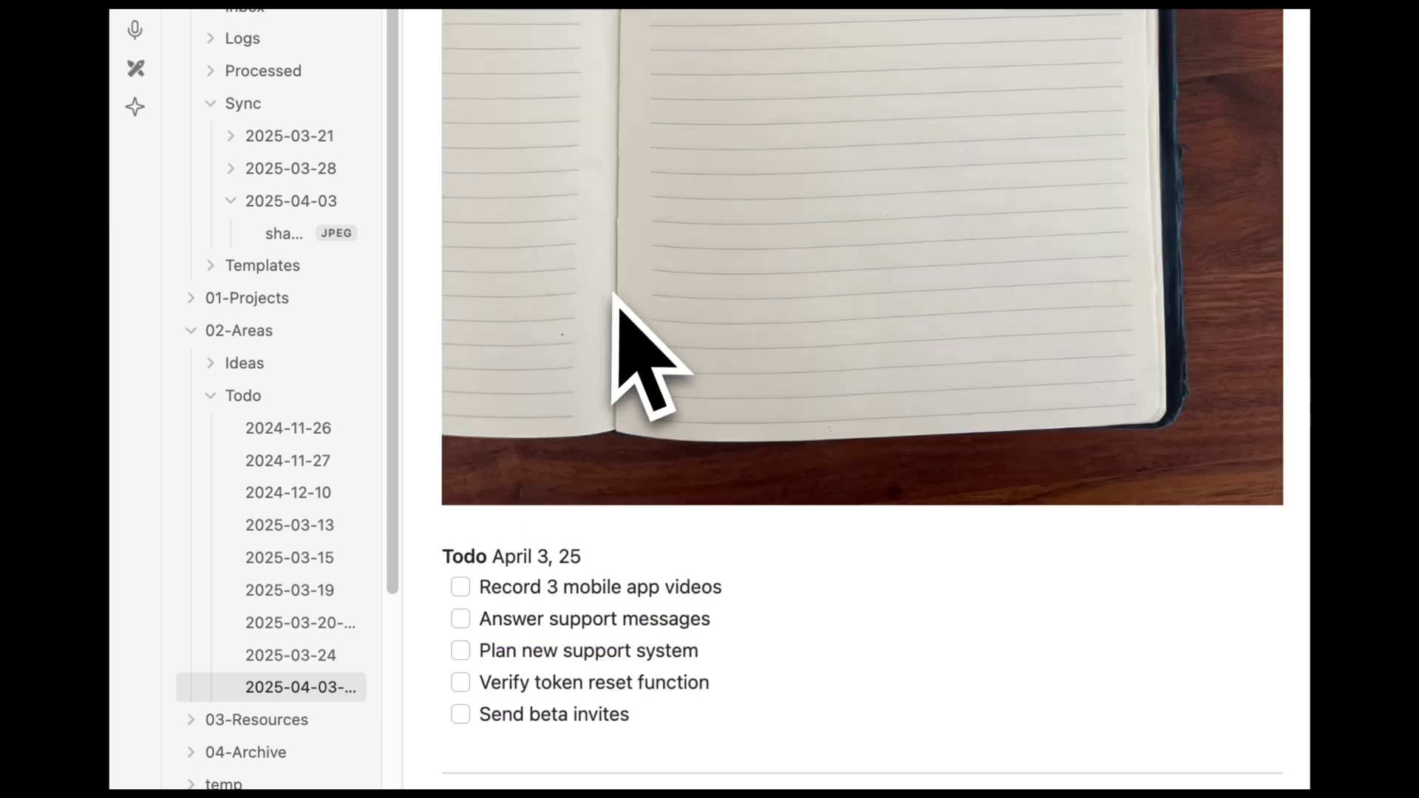
scroll(333, 333, down, 2)
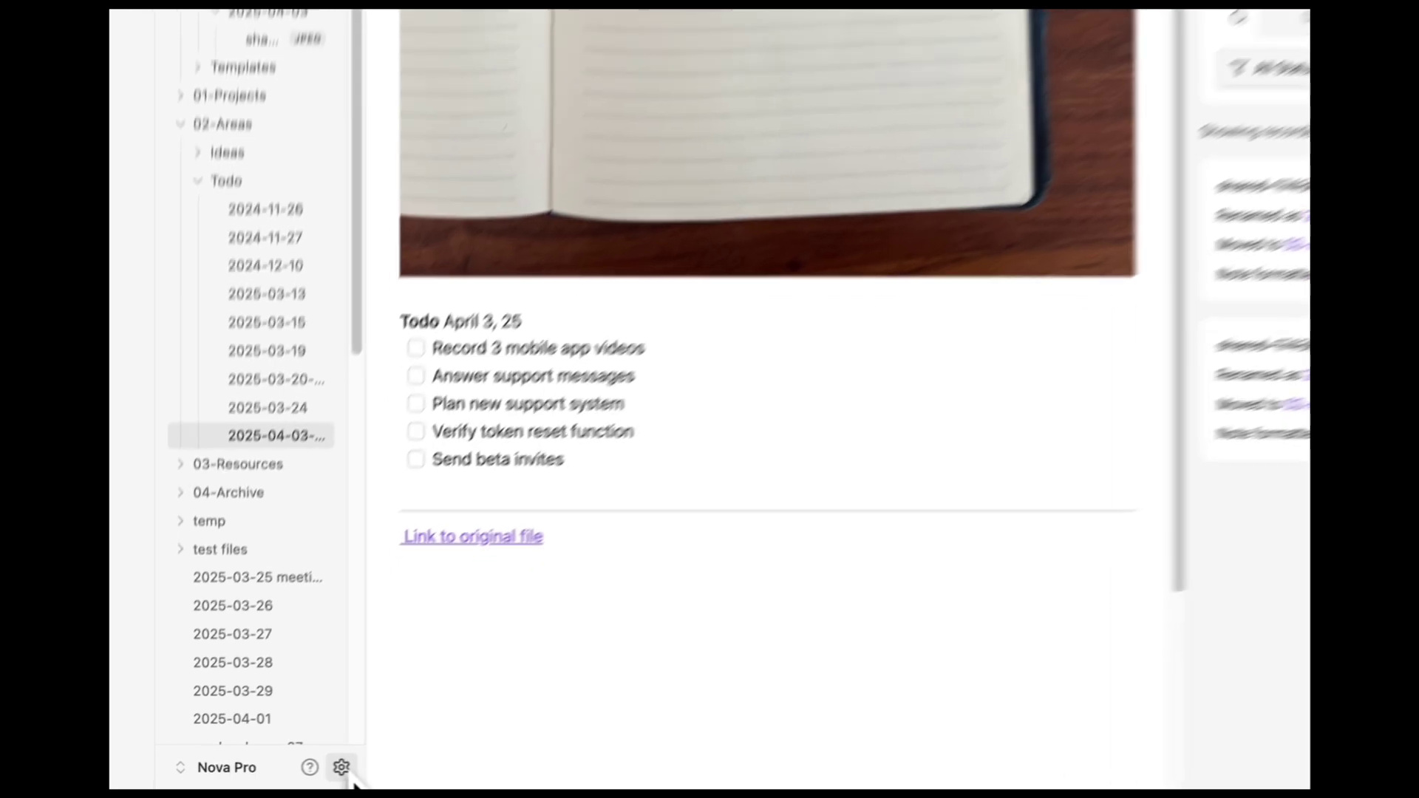
click(256, 776)
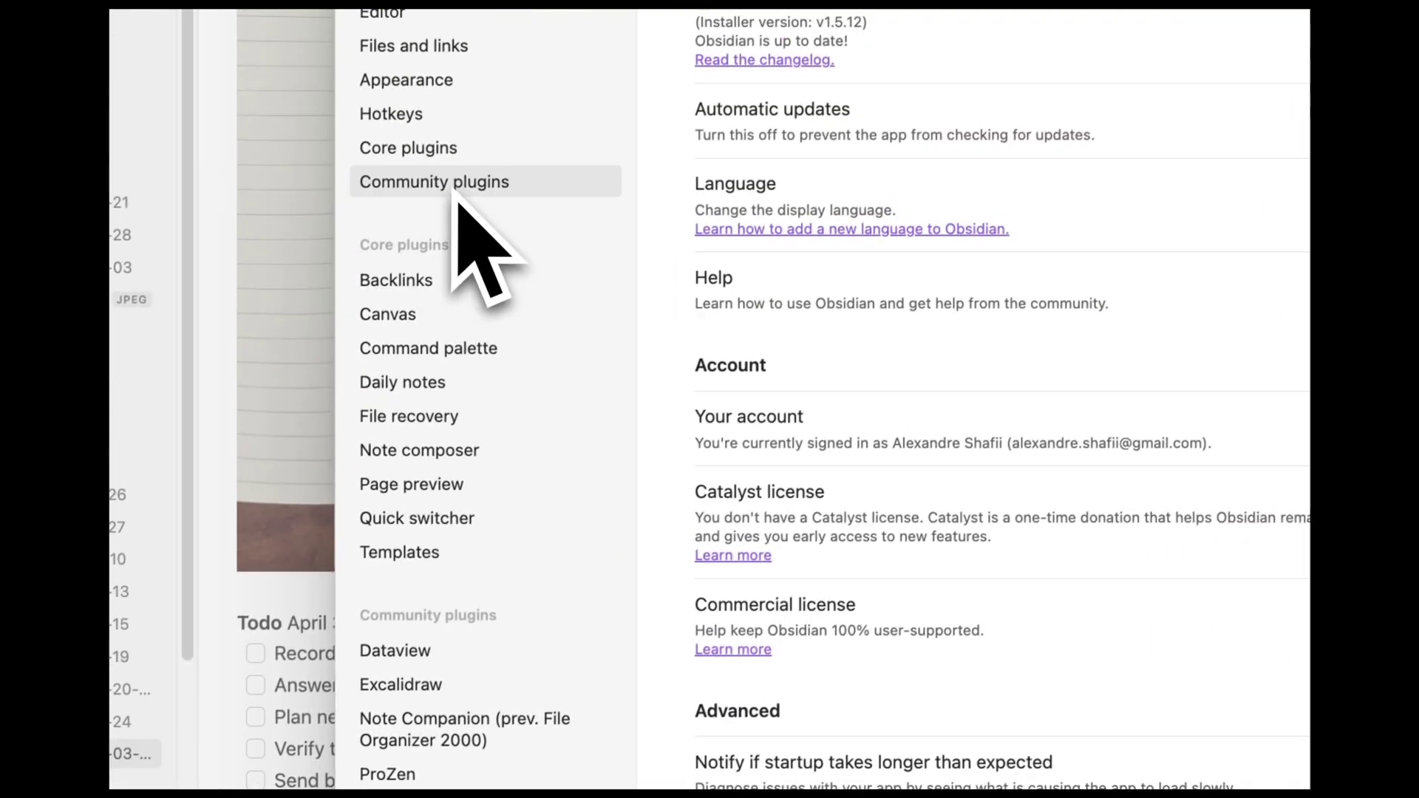
click(455, 185)
click(951, 655)
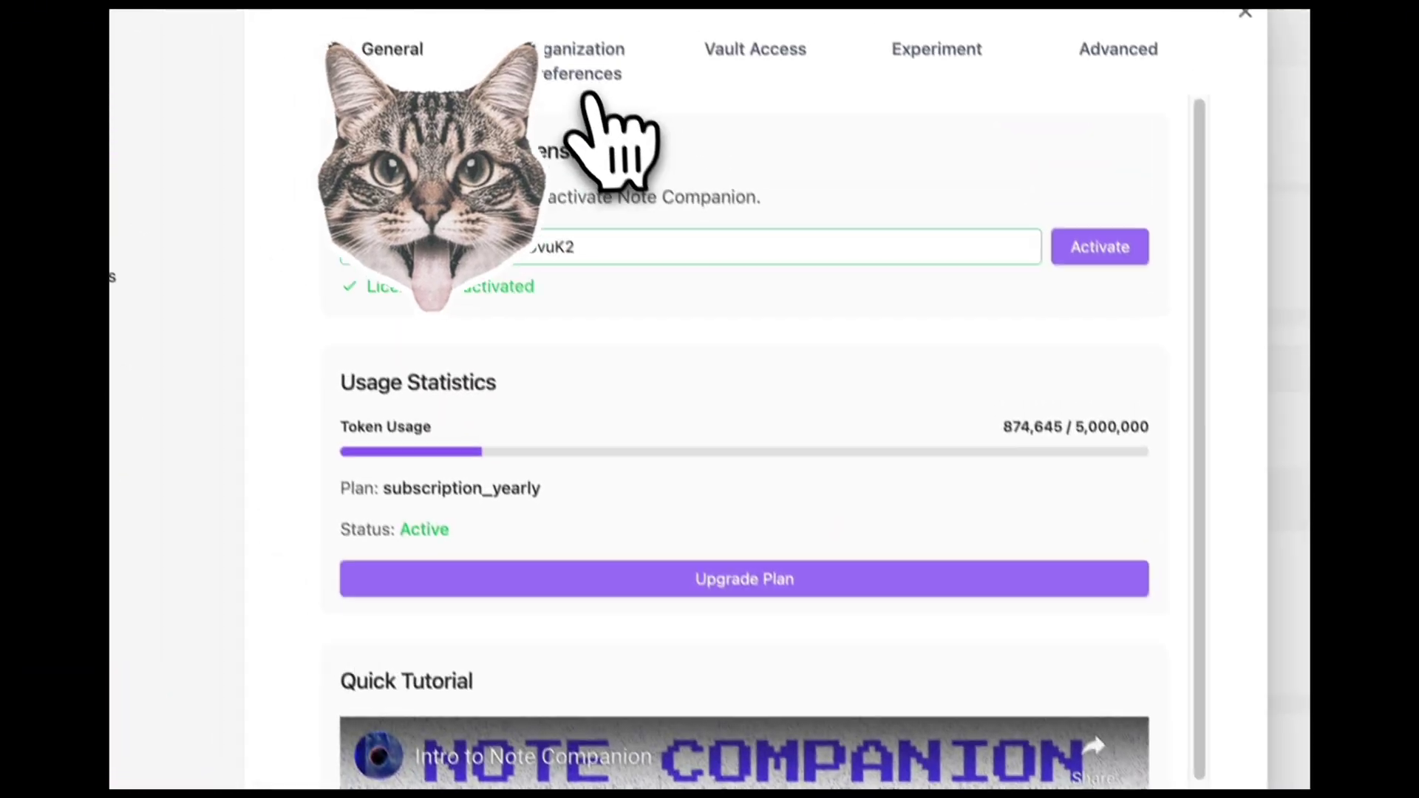
click(598, 119)
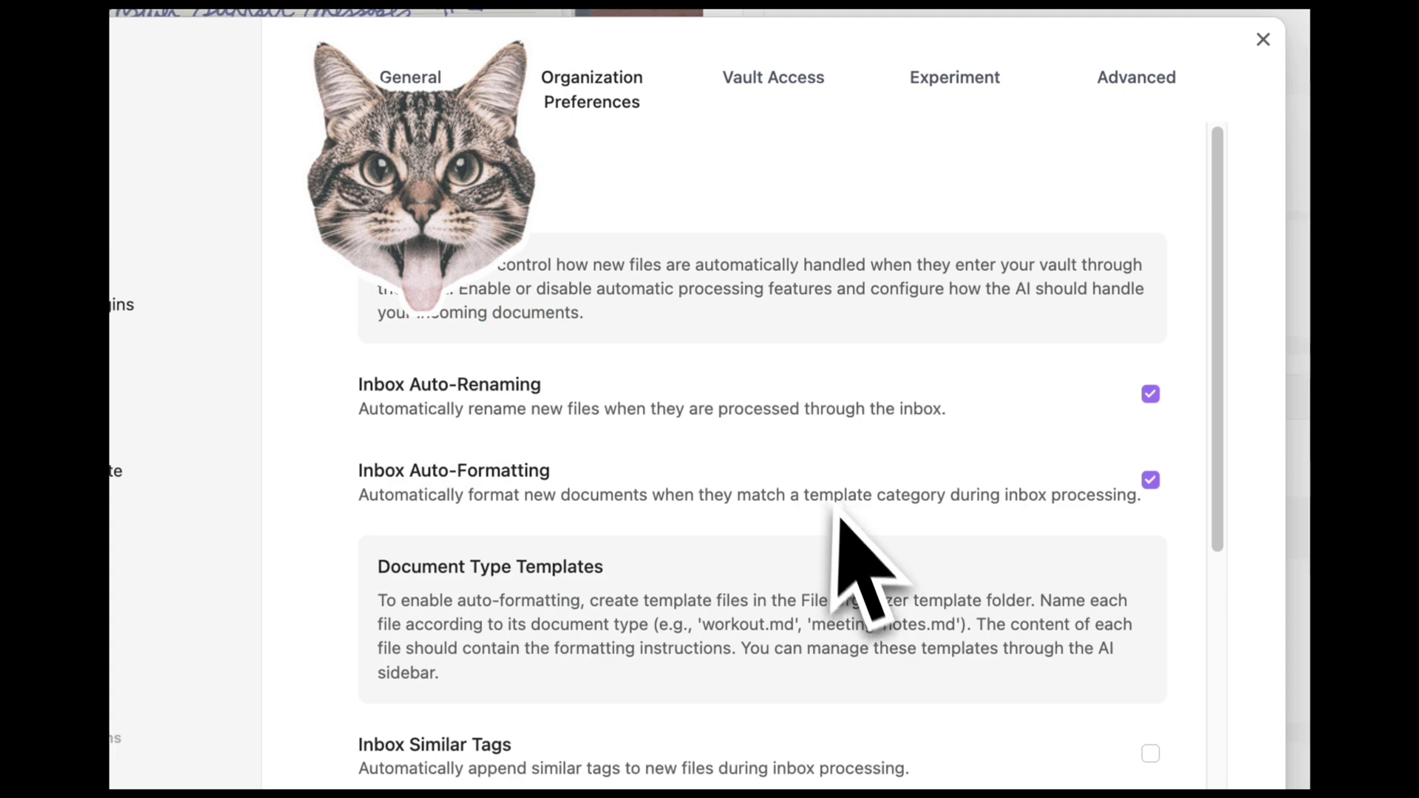
scroll(740, 650, down, 5)
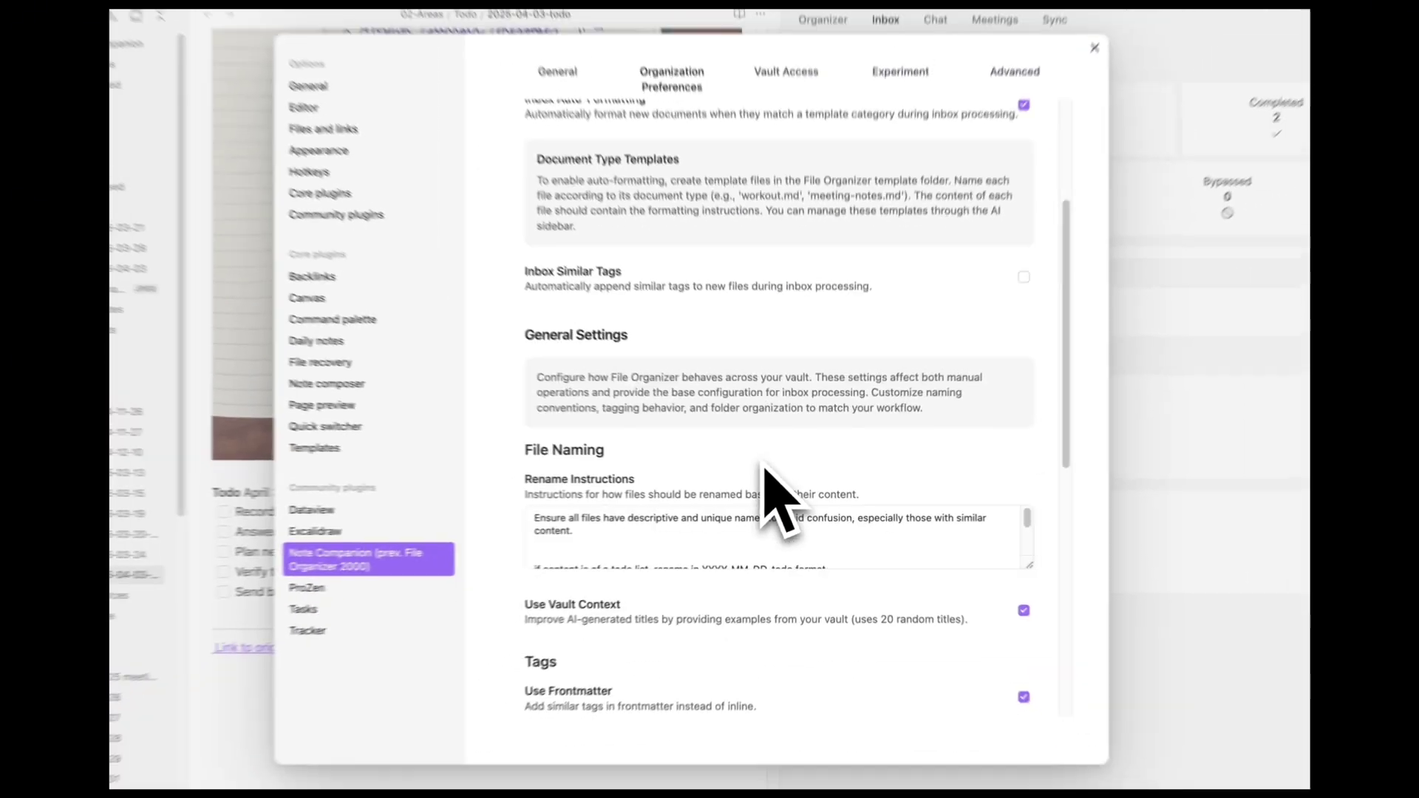
scroll(765, 473, up, 5)
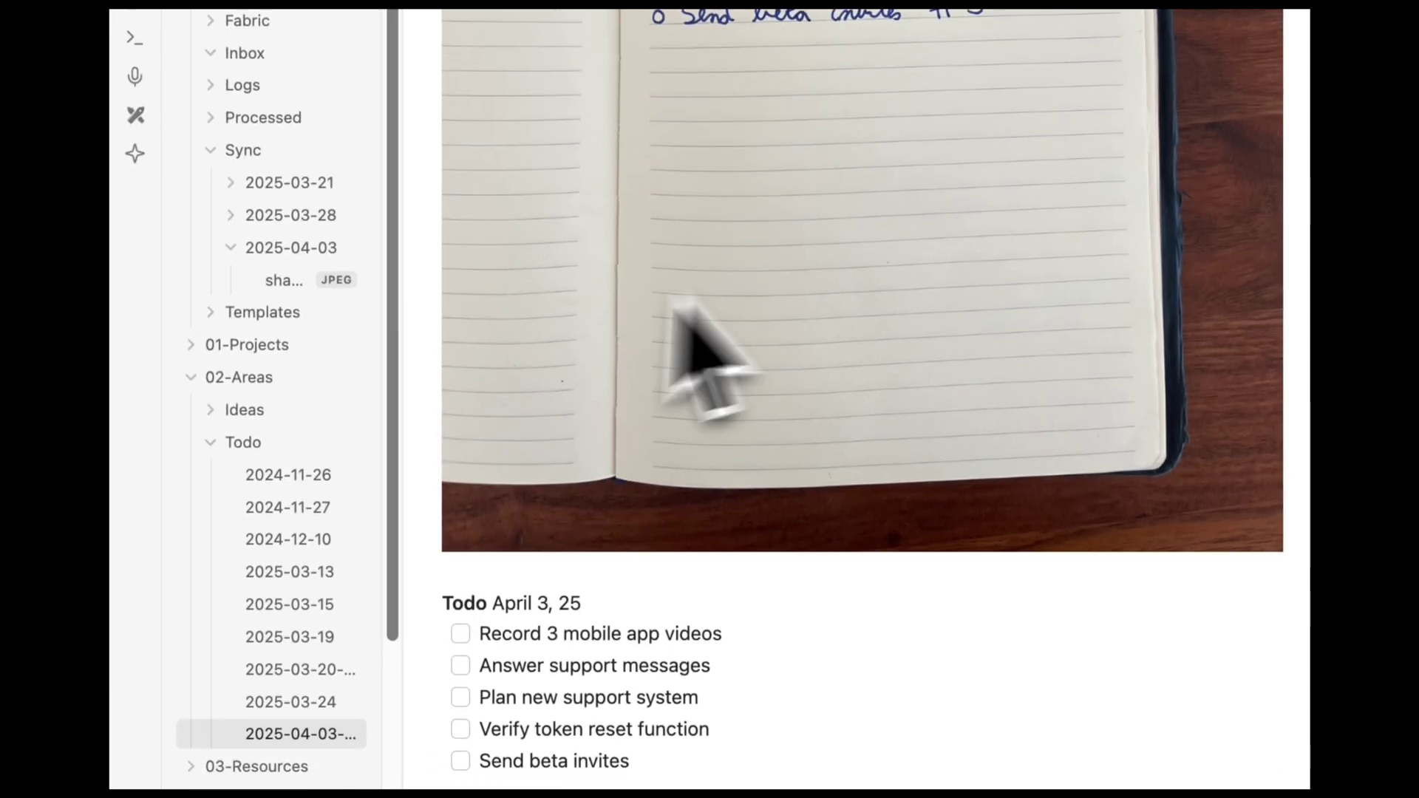
- Expand the Templates folder, open the todo template, and select its heading and formatting instructions
click(296, 313)
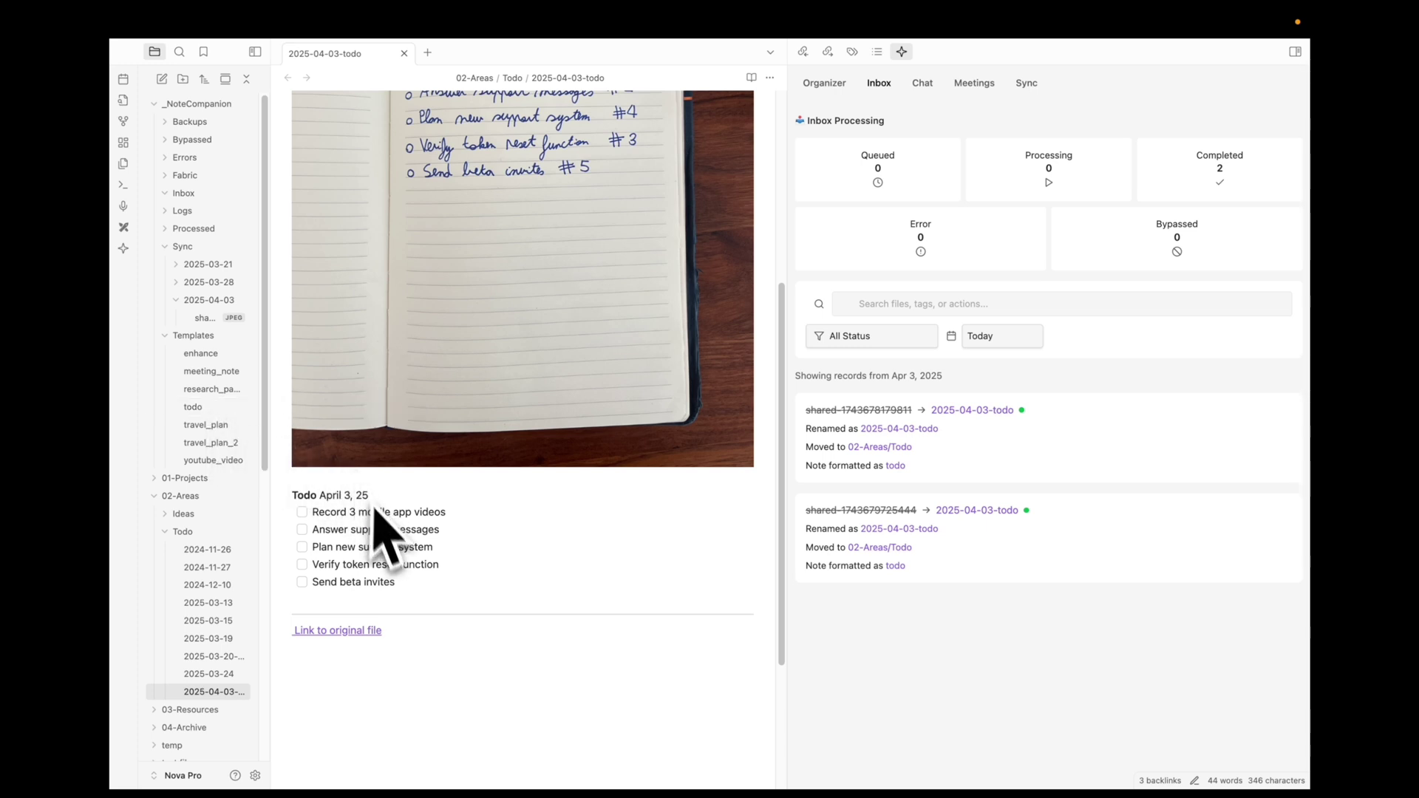
click(226, 412)
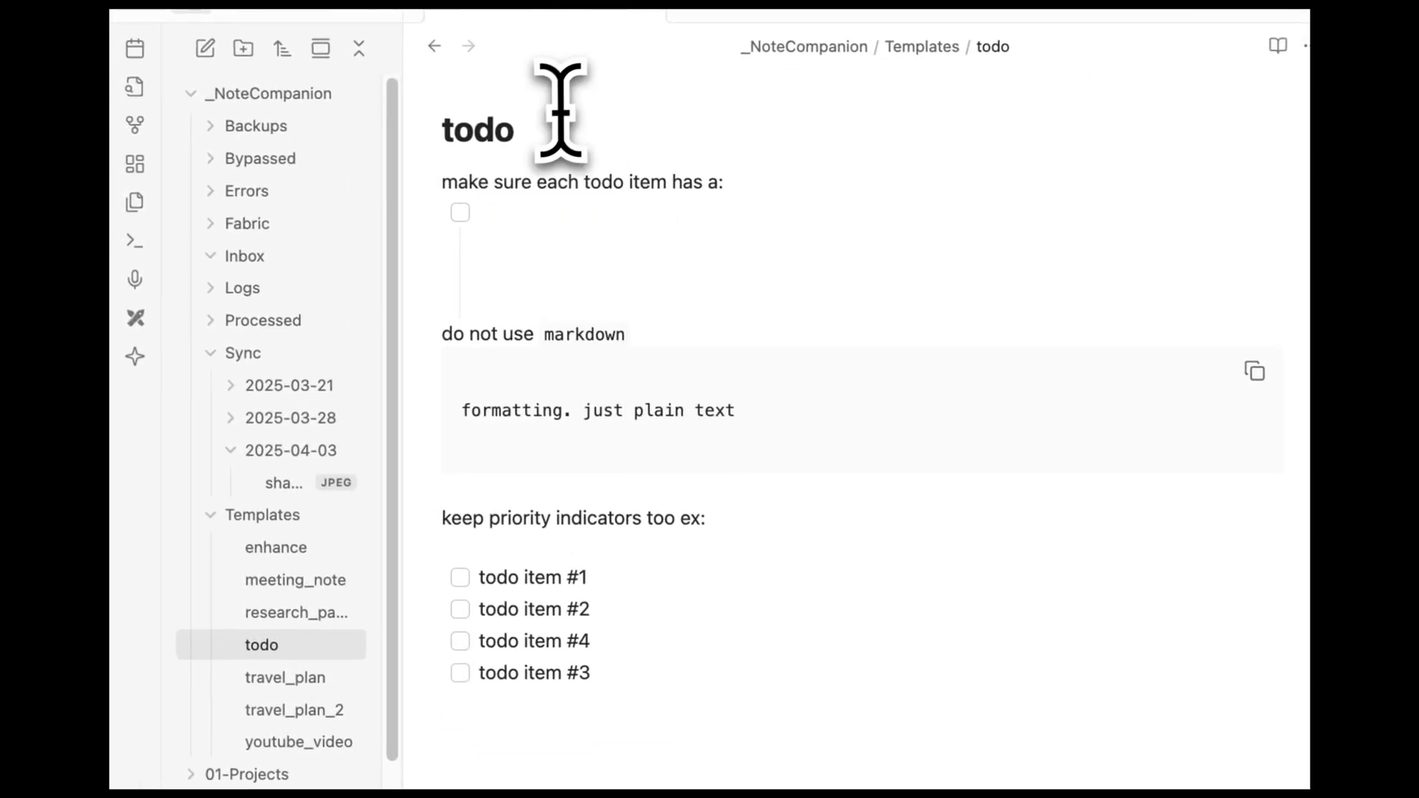
drag(517, 129, 444, 122)
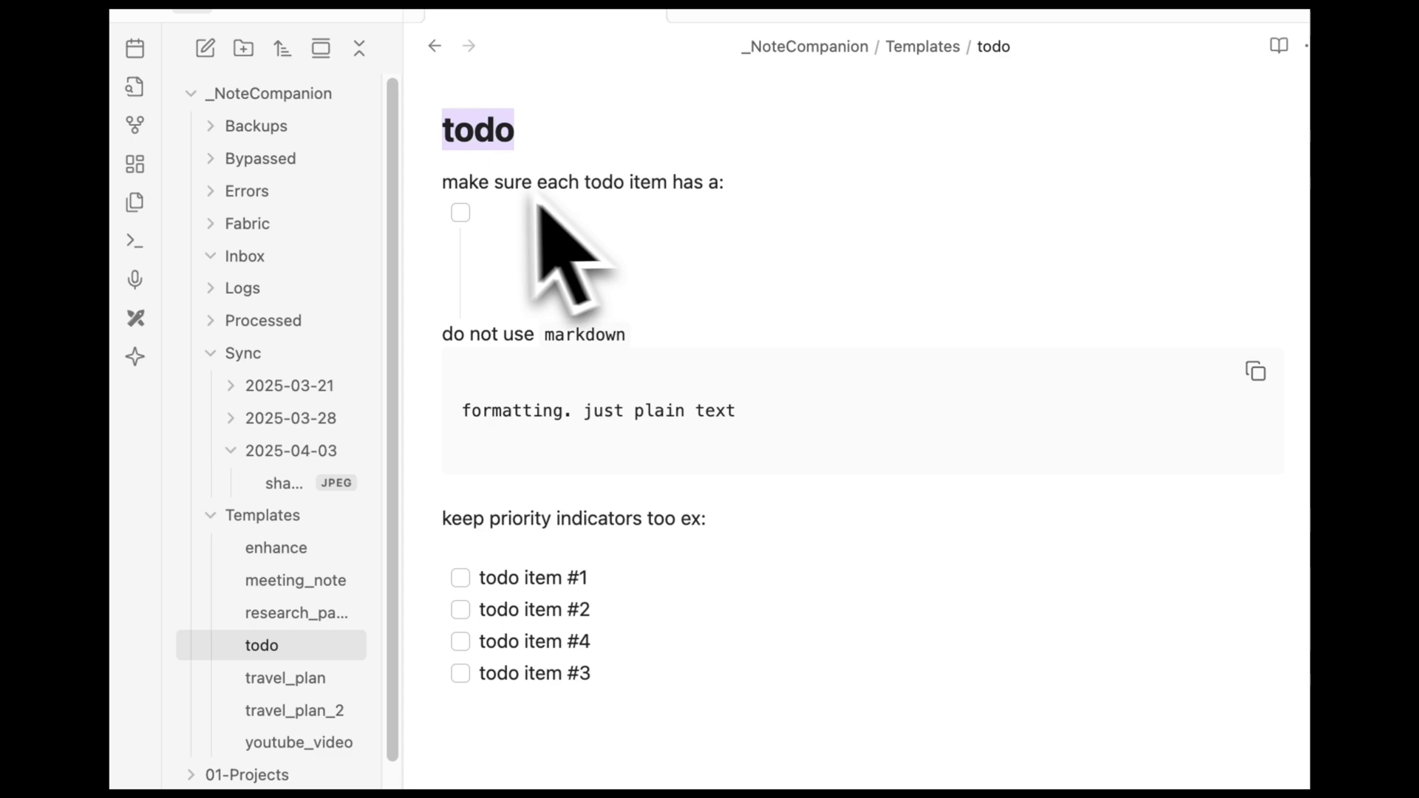
drag(451, 167, 815, 735)
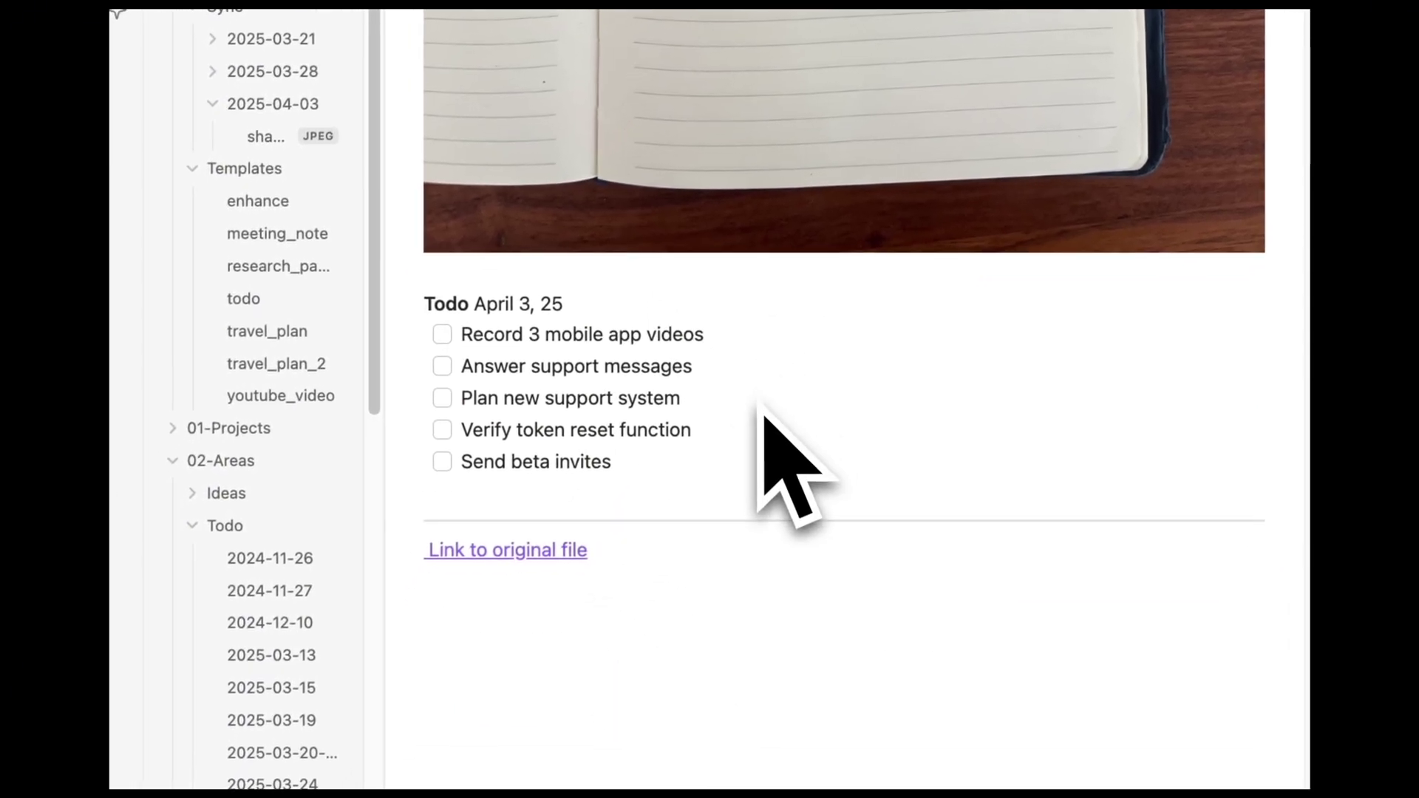
- Follow 'Link to original file' to open the backup note 2025-04-03-todo_backup_20250403_133324
click(566, 553)
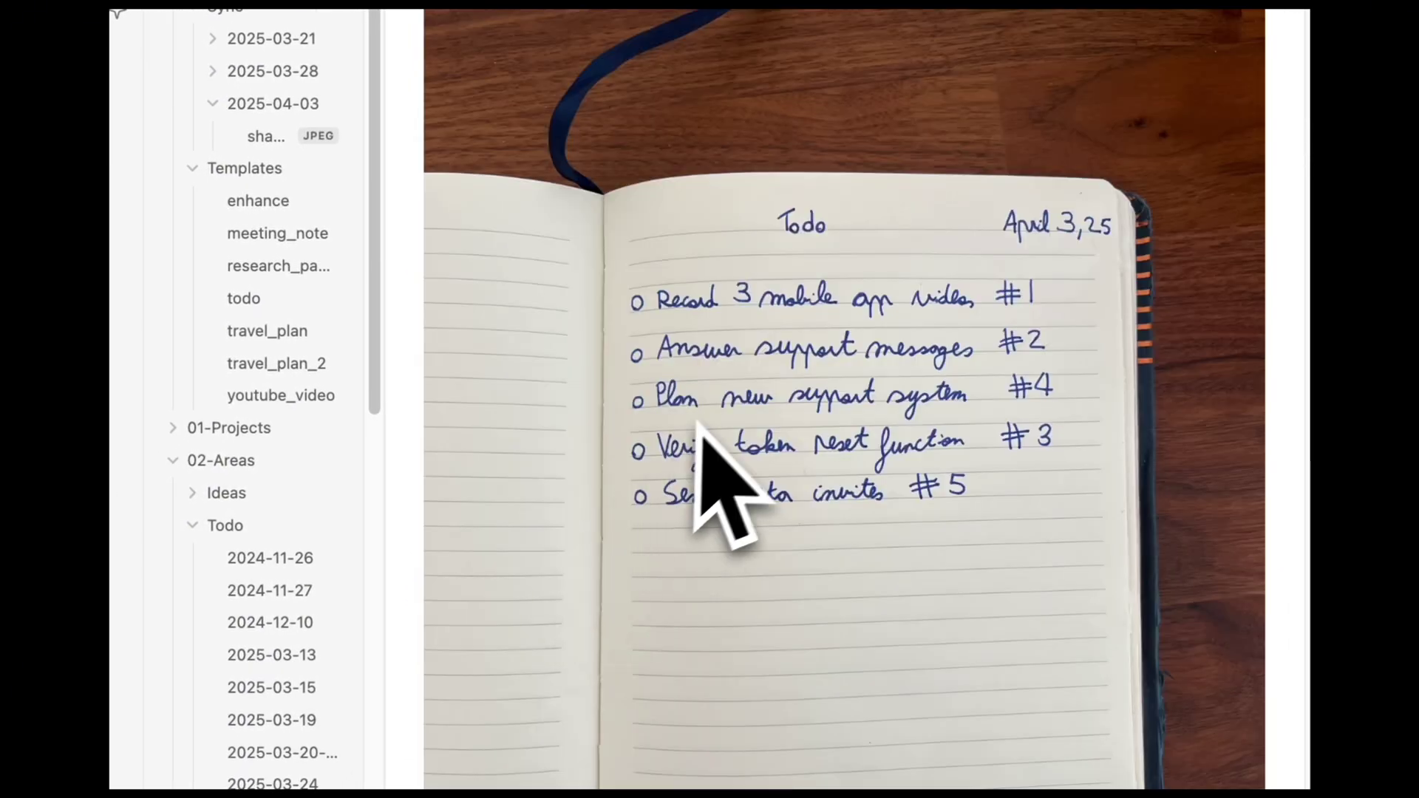
scroll(858, 318, down, 5)
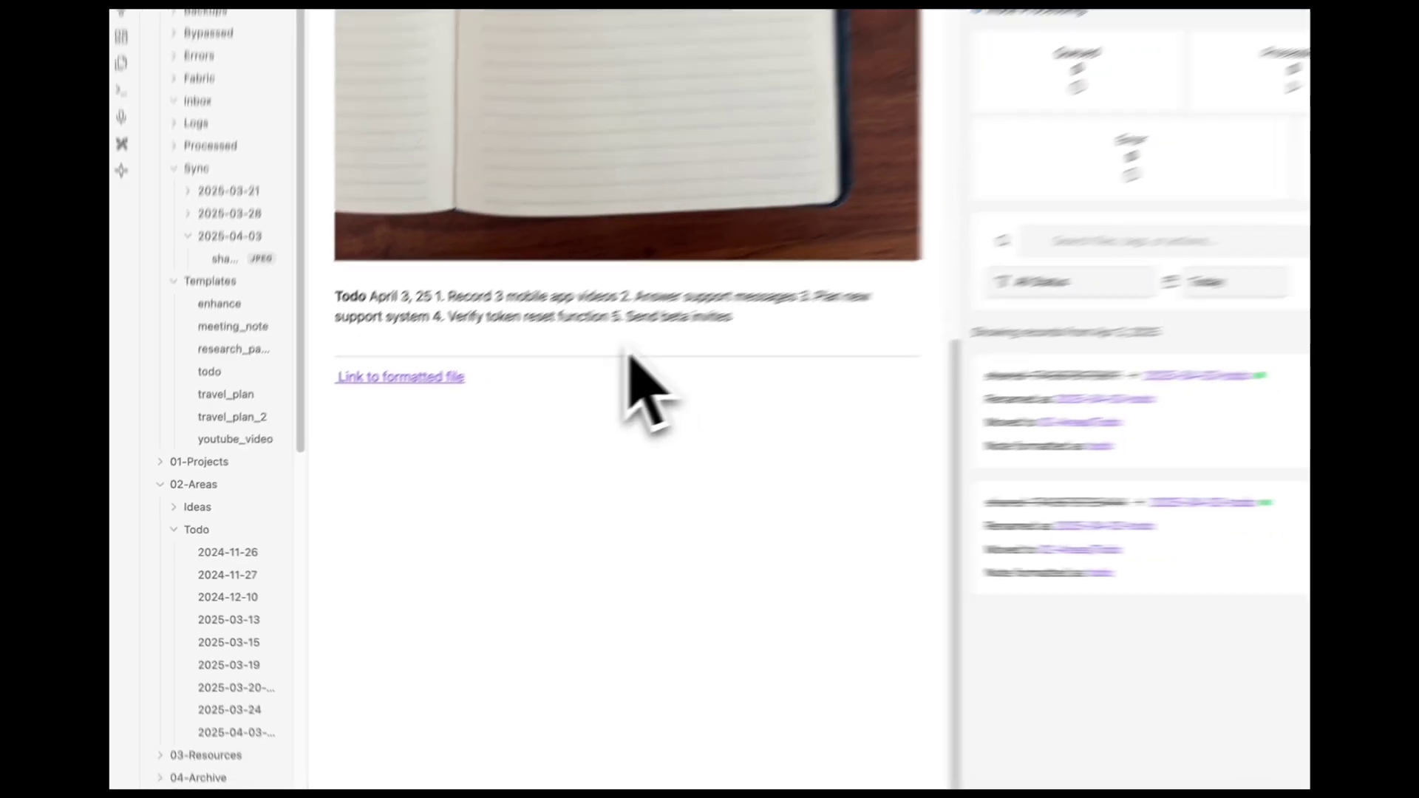
scroll(632, 363, up, 5)
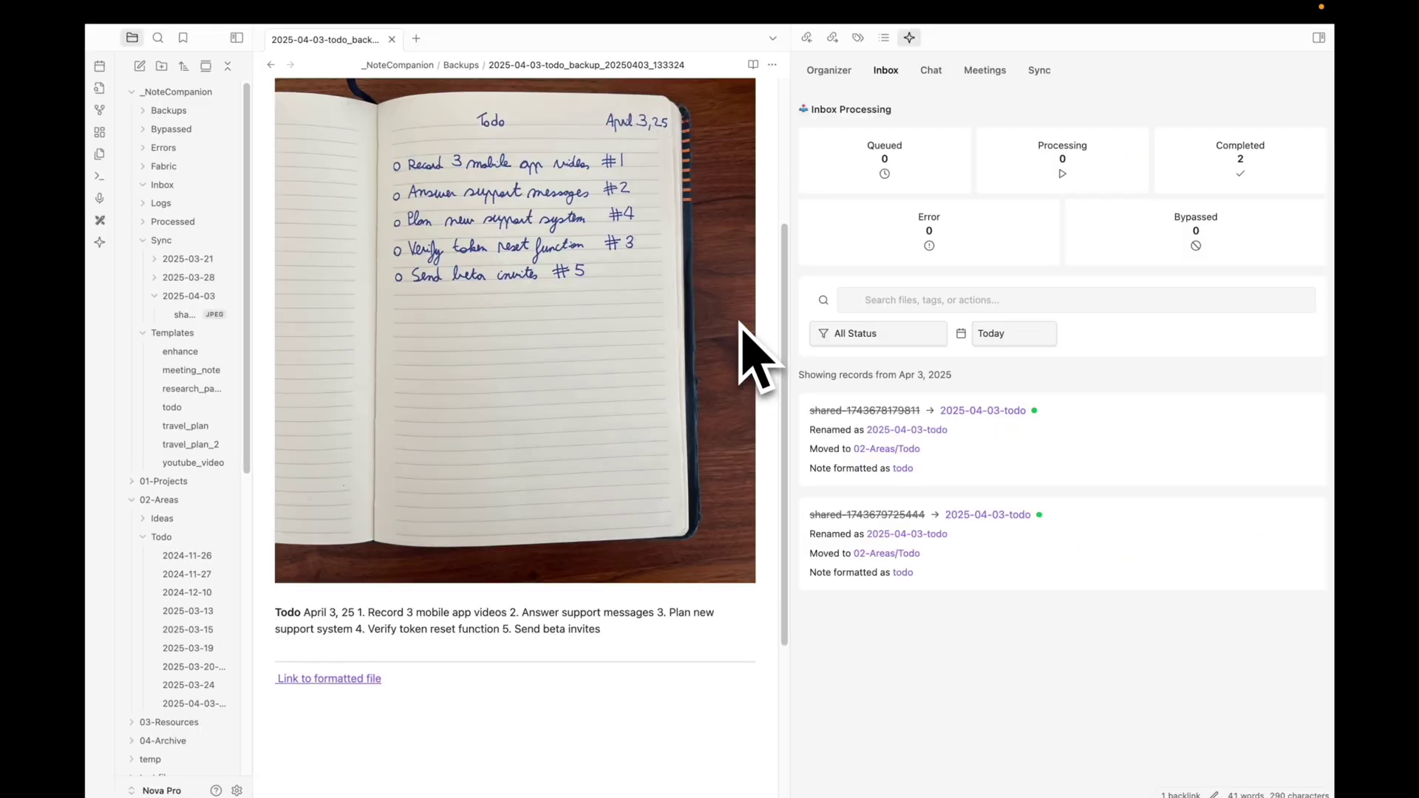